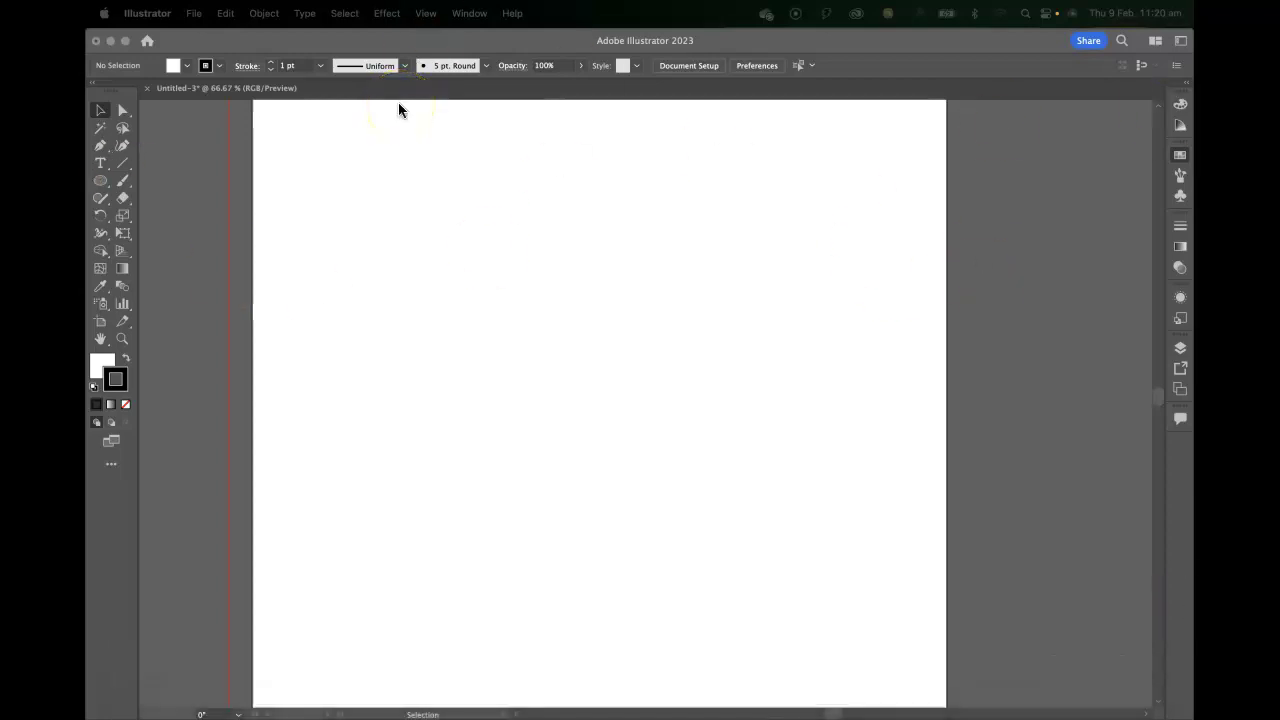
Draw a circle with an orange 11 pt outline and a magenta fill
left_click(101, 182)
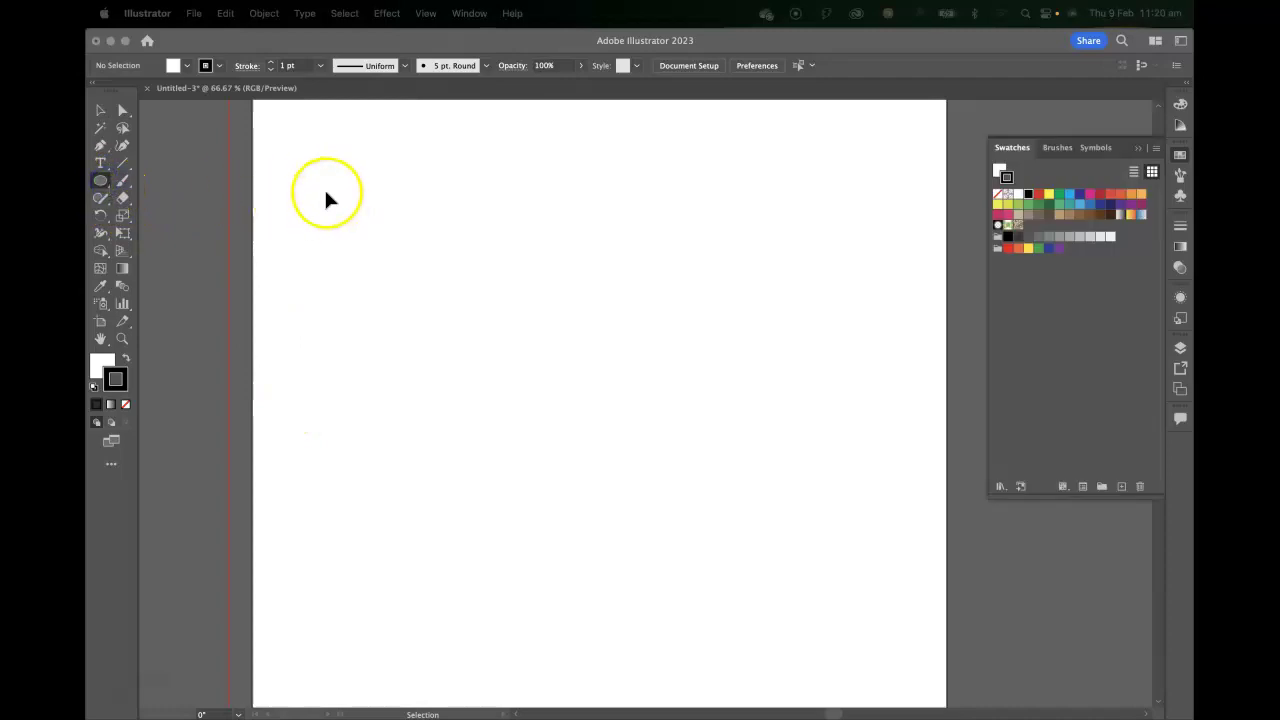
left_click_drag(320, 189, 420, 342)
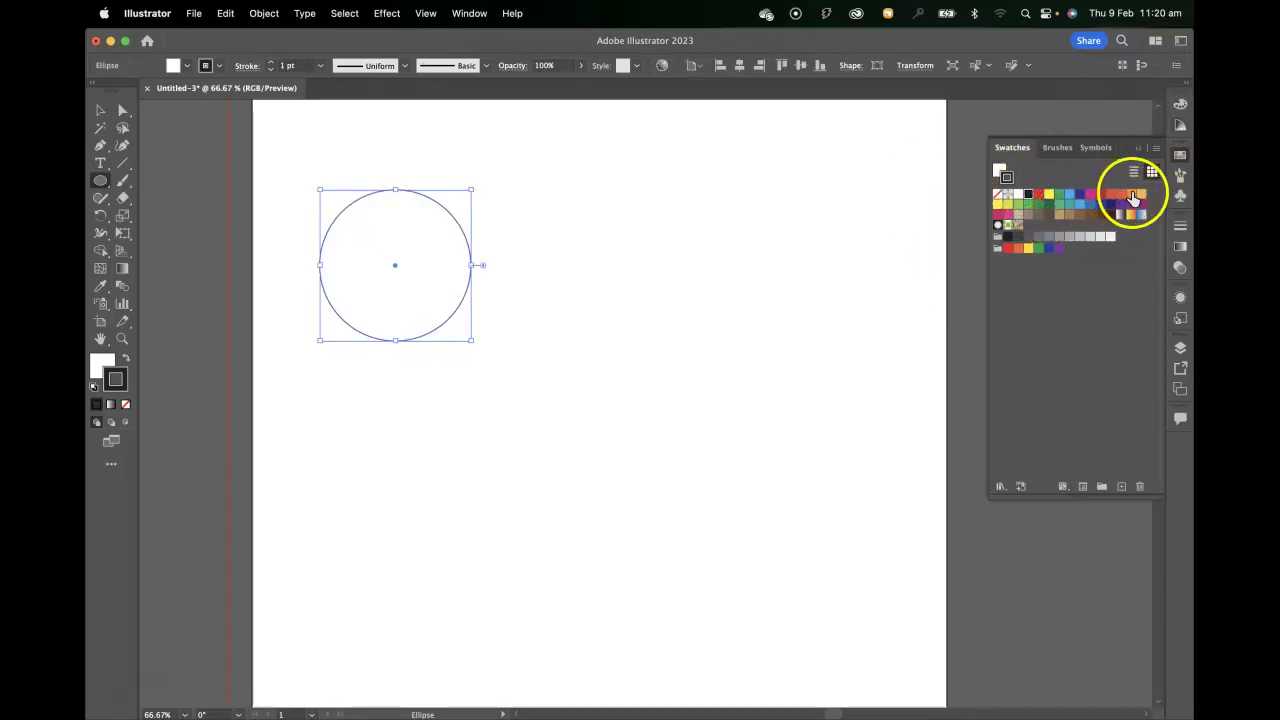
left_click(1132, 196)
left_click(291, 65)
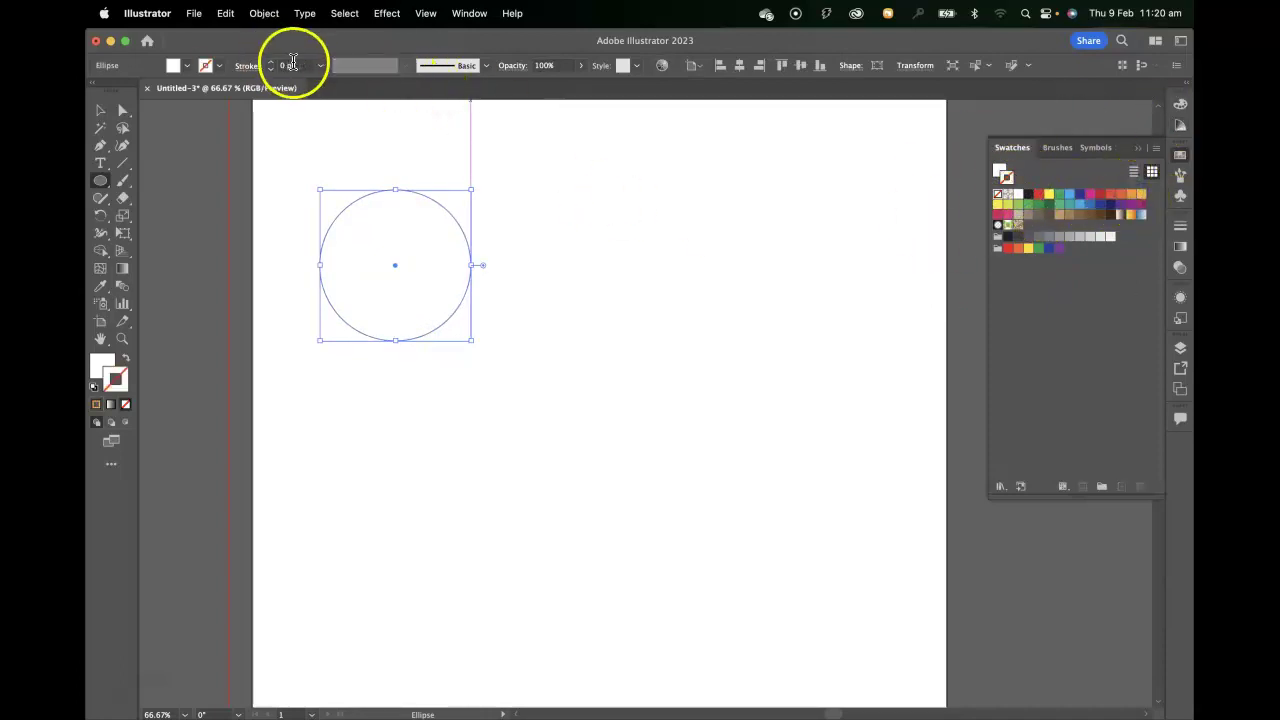
type("11")
key("Return")
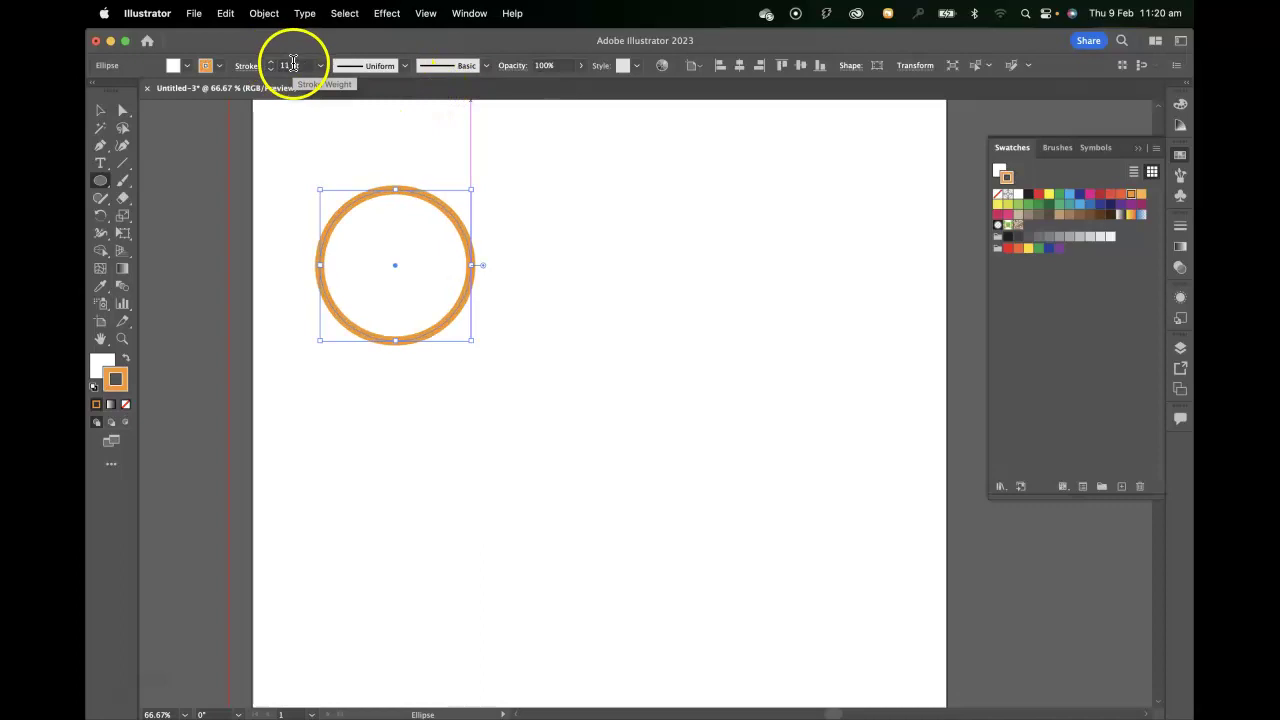
left_click(999, 169)
left_click(1090, 193)
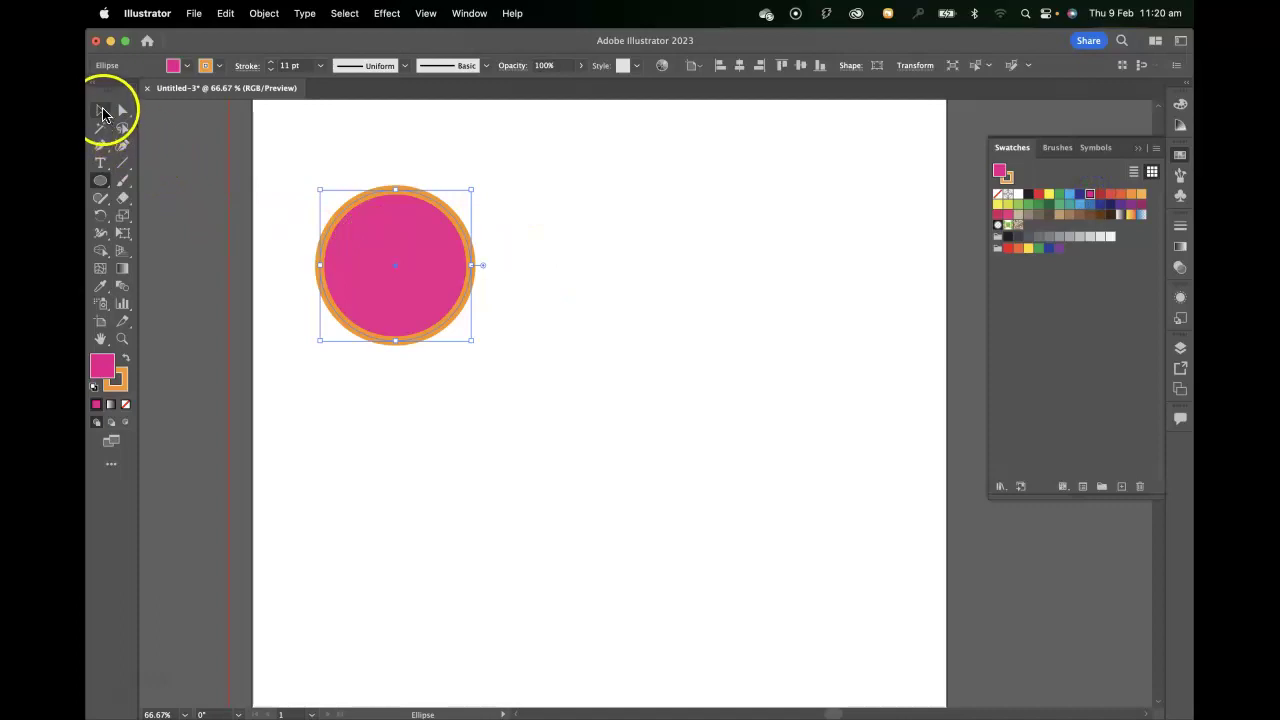
Draw a square with fill and stroke swapped, then marquee-select both shapes
left_click(101, 110)
left_click_drag(103, 180, 201, 181)
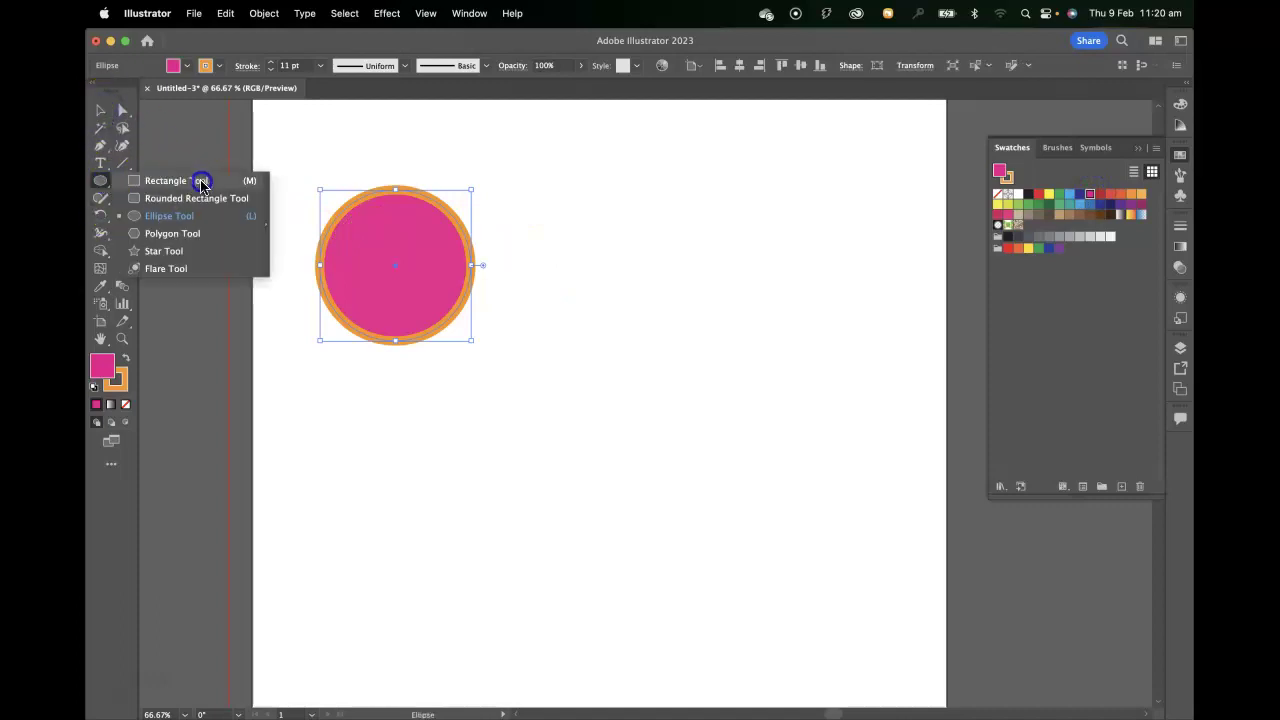
left_click_drag(598, 337, 817, 562)
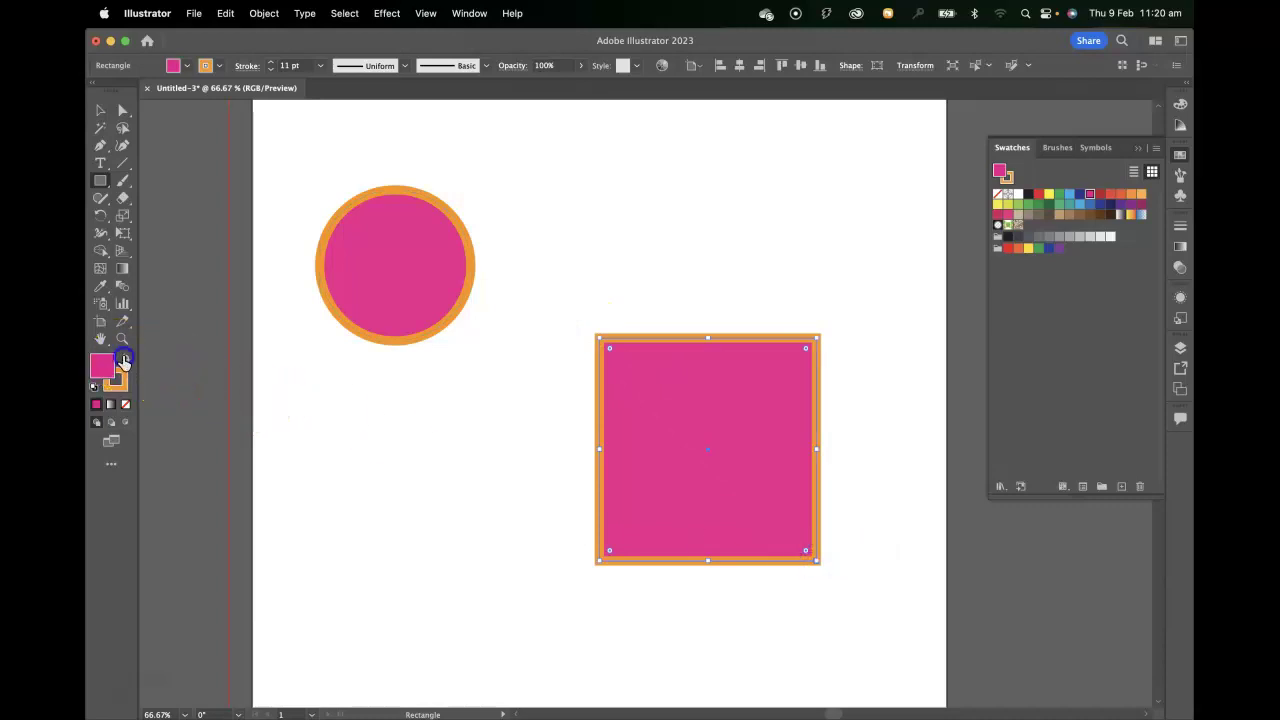
left_click(124, 359)
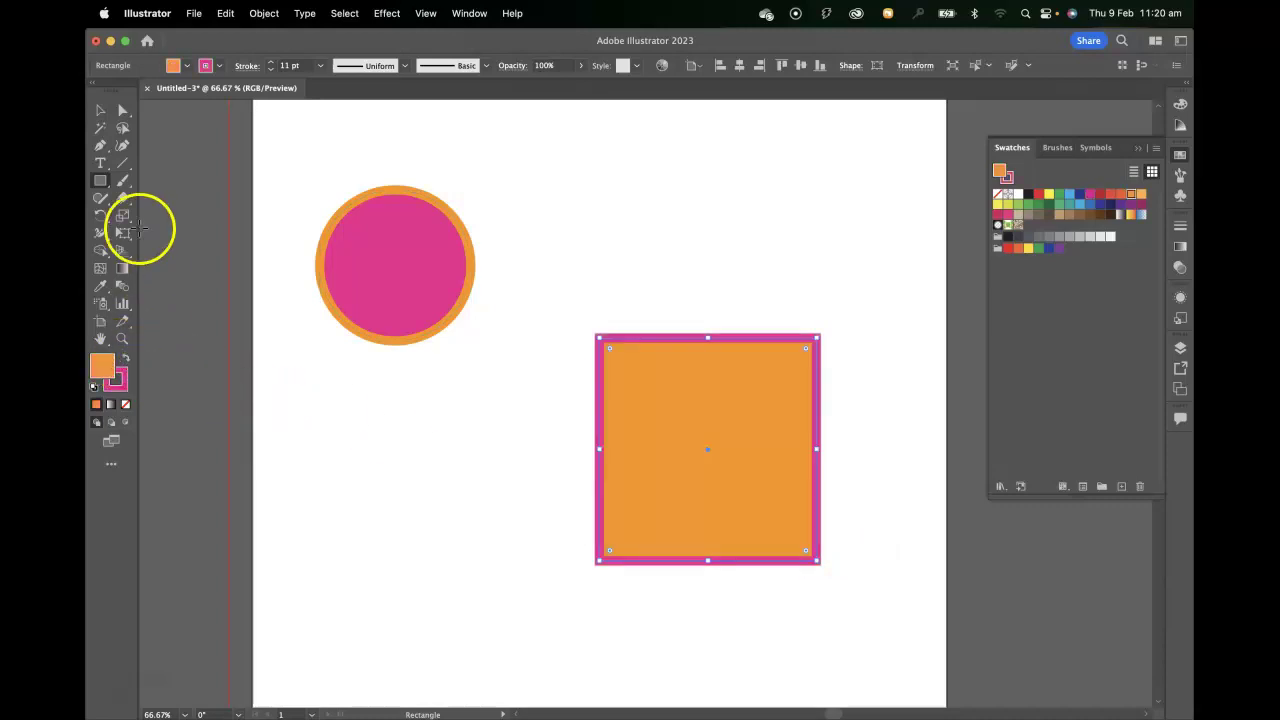
left_click(101, 110)
left_click_drag(349, 160, 866, 647)
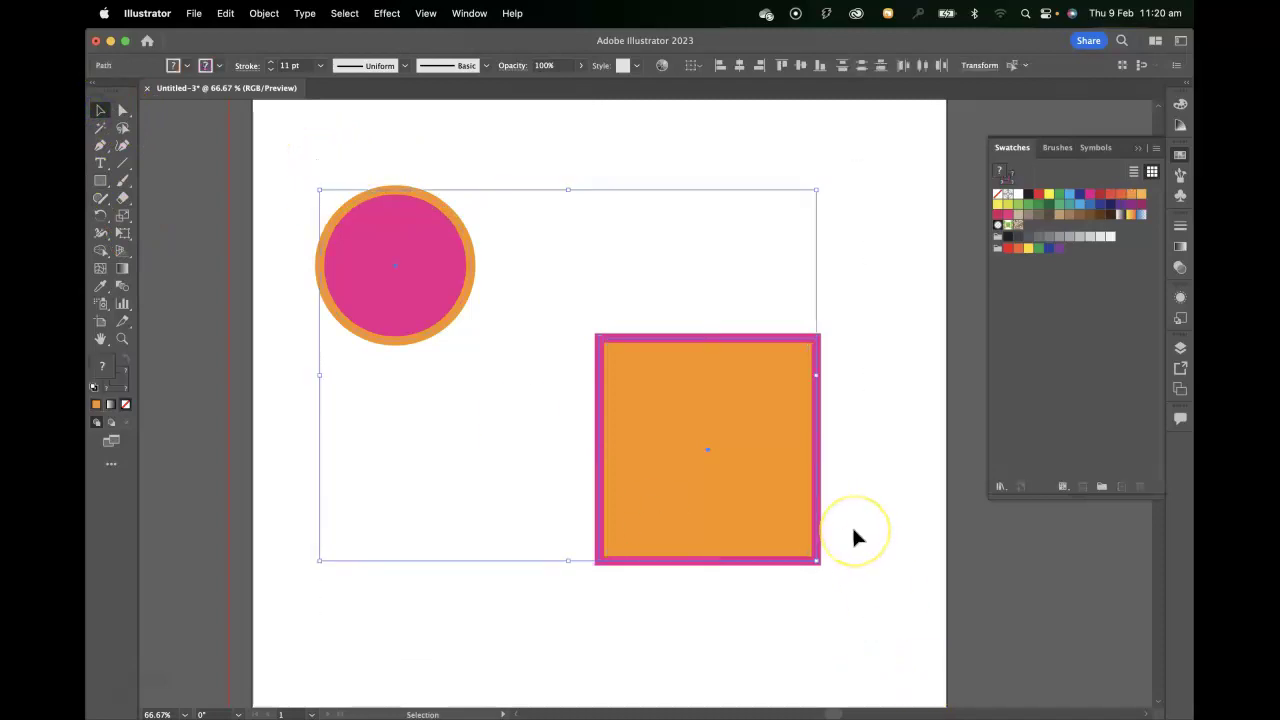
Apply Object > Blend > Make to join circle and square, then deselect
left_click(262, 12)
mouse_move(277, 425)
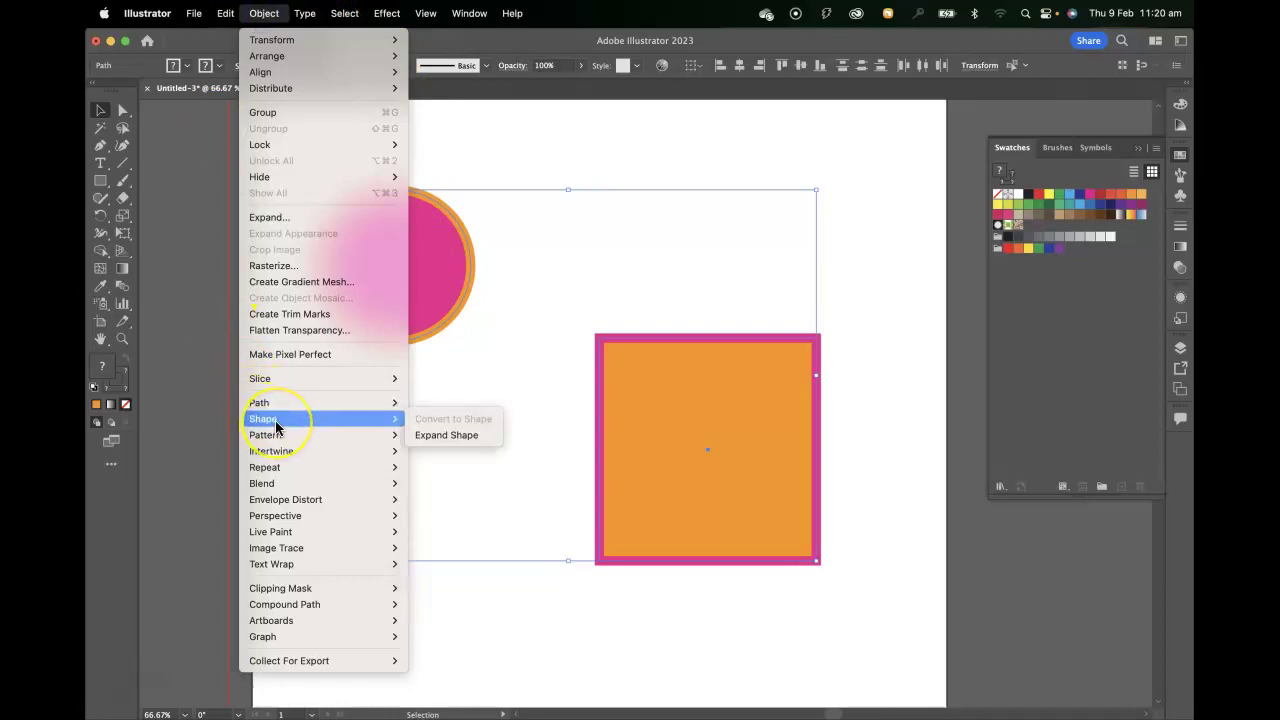
mouse_move(271, 484)
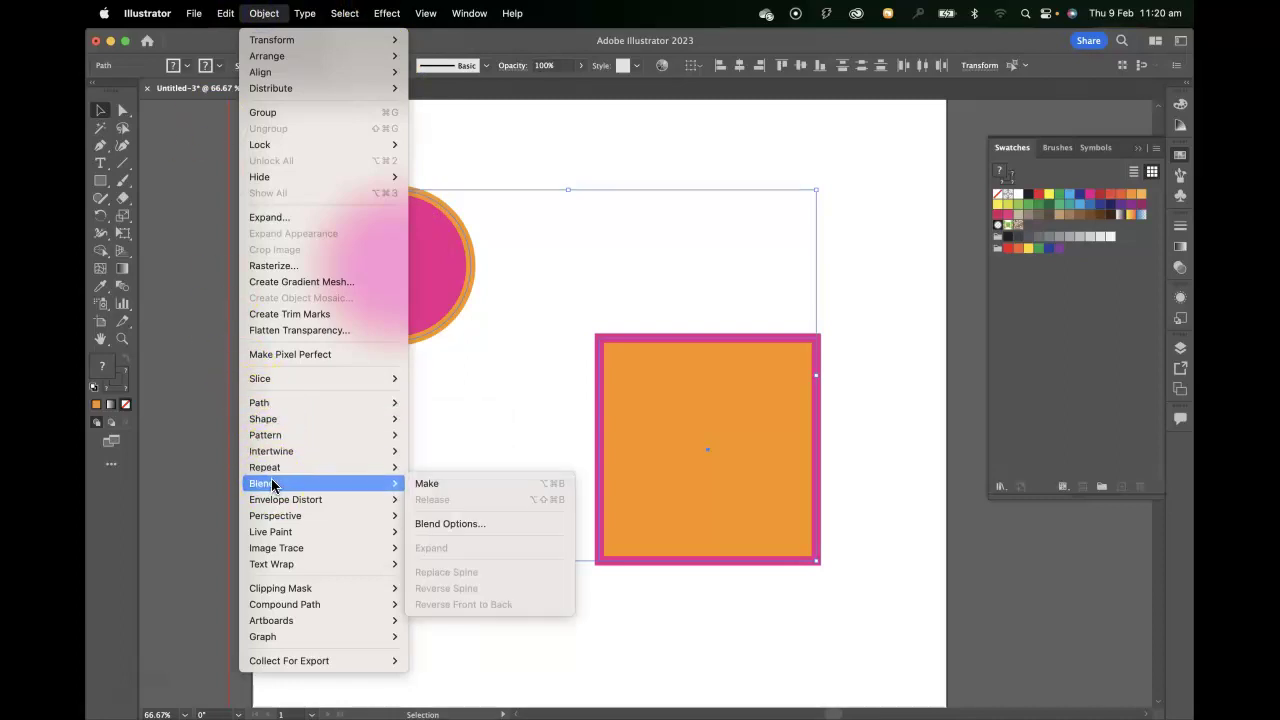
left_click(425, 486)
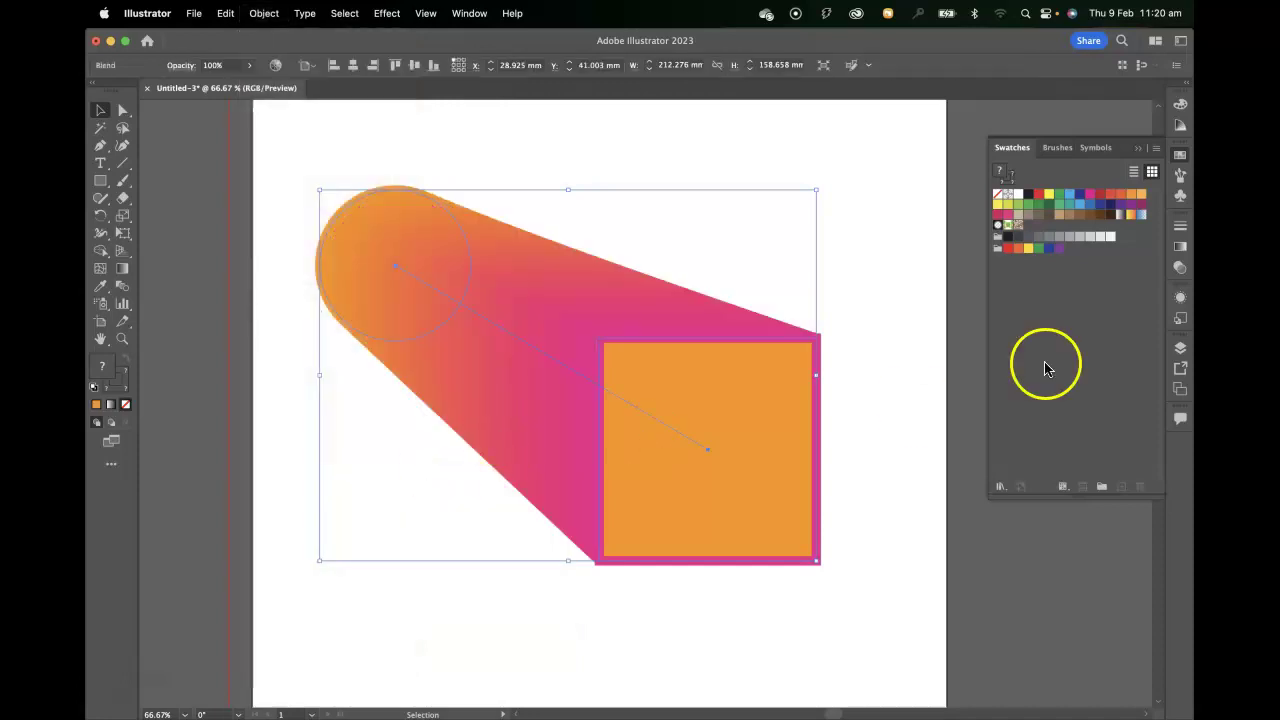
left_click(926, 379)
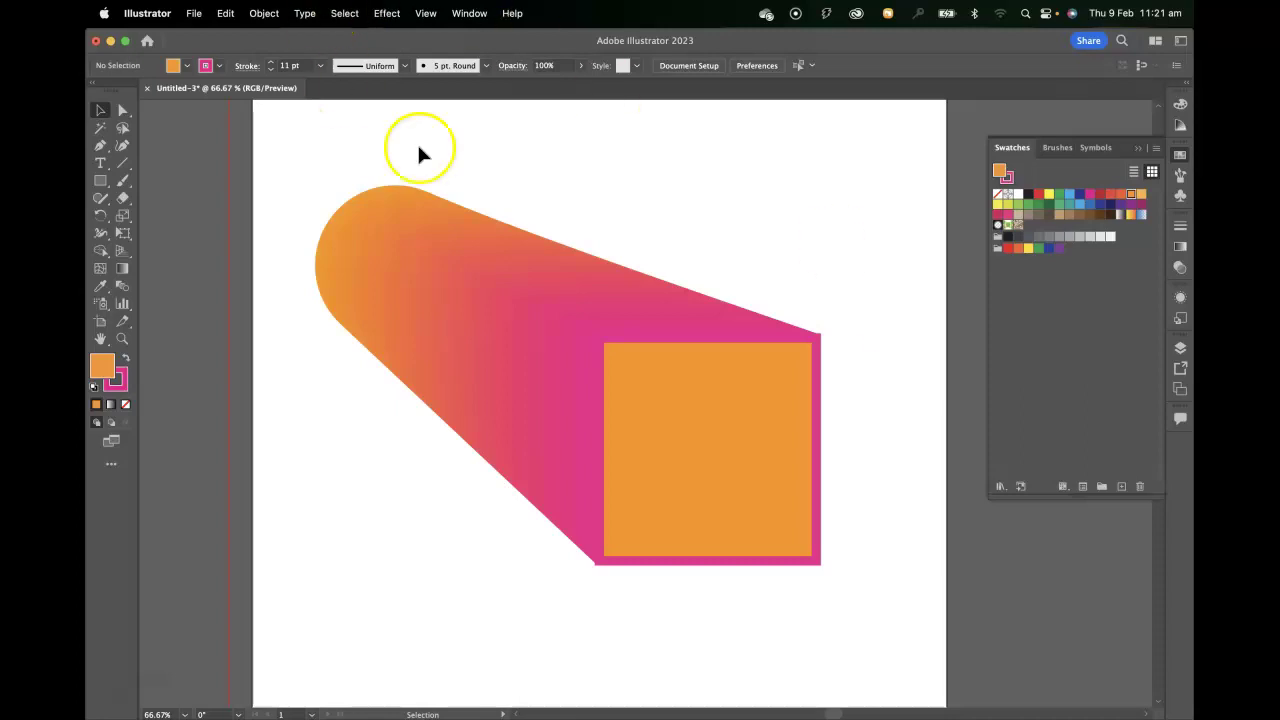
Select the blend, open Blend Options, and move the dialog to the upper right
left_click_drag(328, 157, 868, 575)
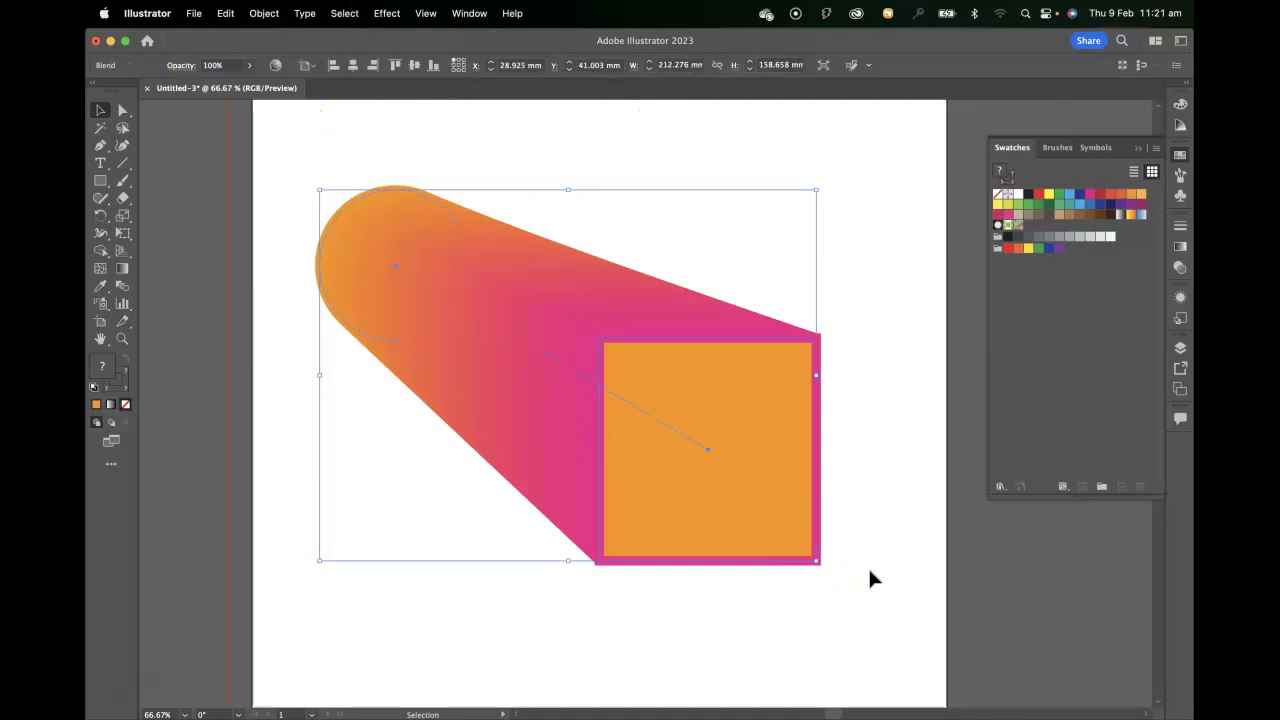
left_click(264, 13)
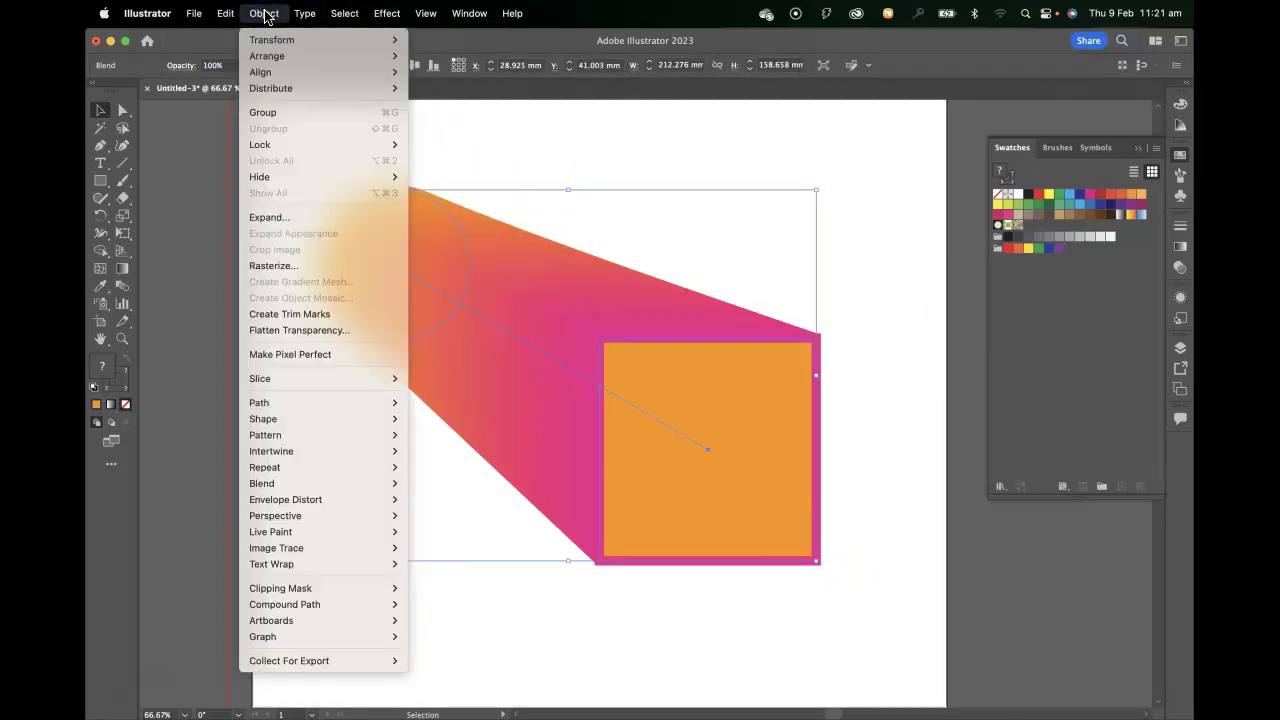
mouse_move(266, 490)
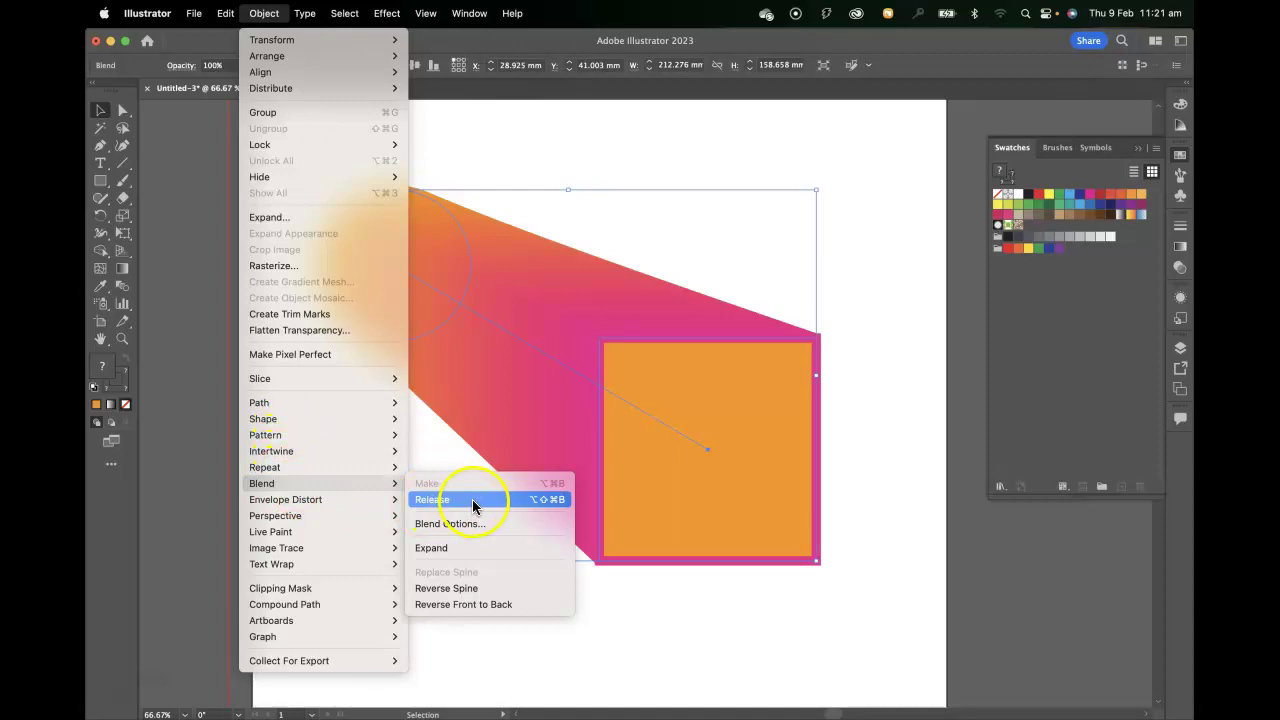
left_click(470, 526)
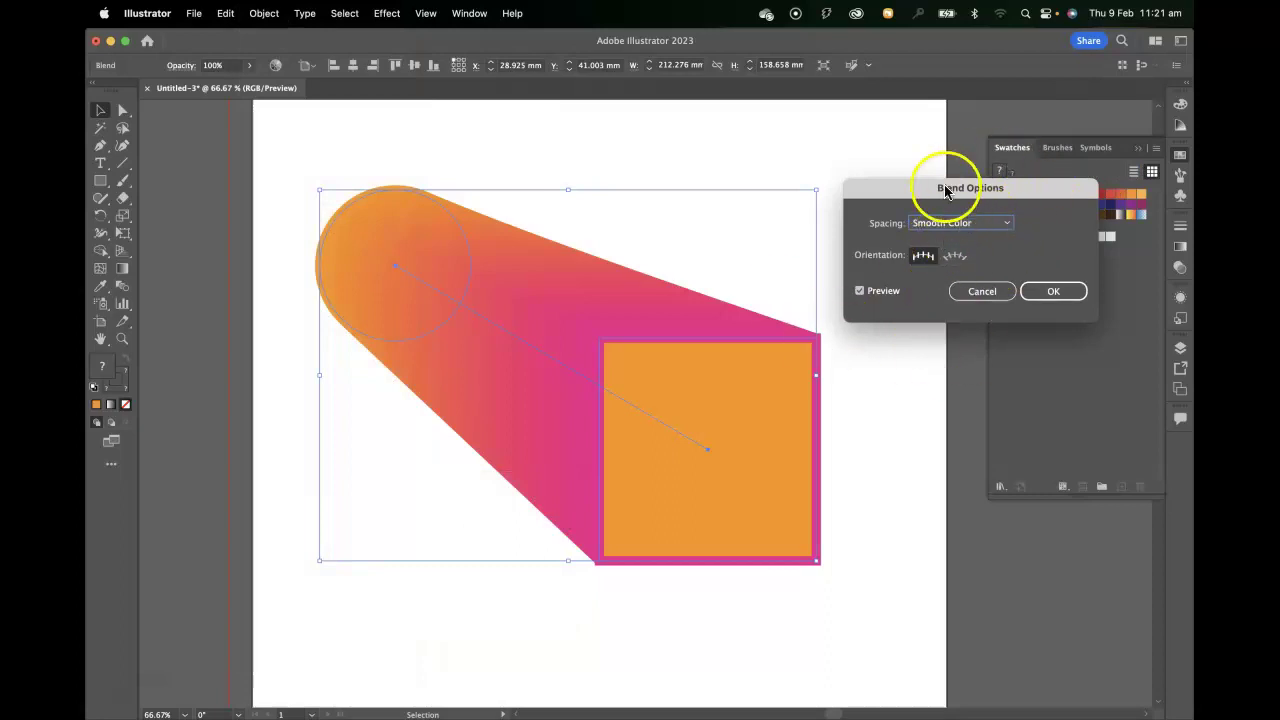
left_click_drag(946, 190, 977, 128)
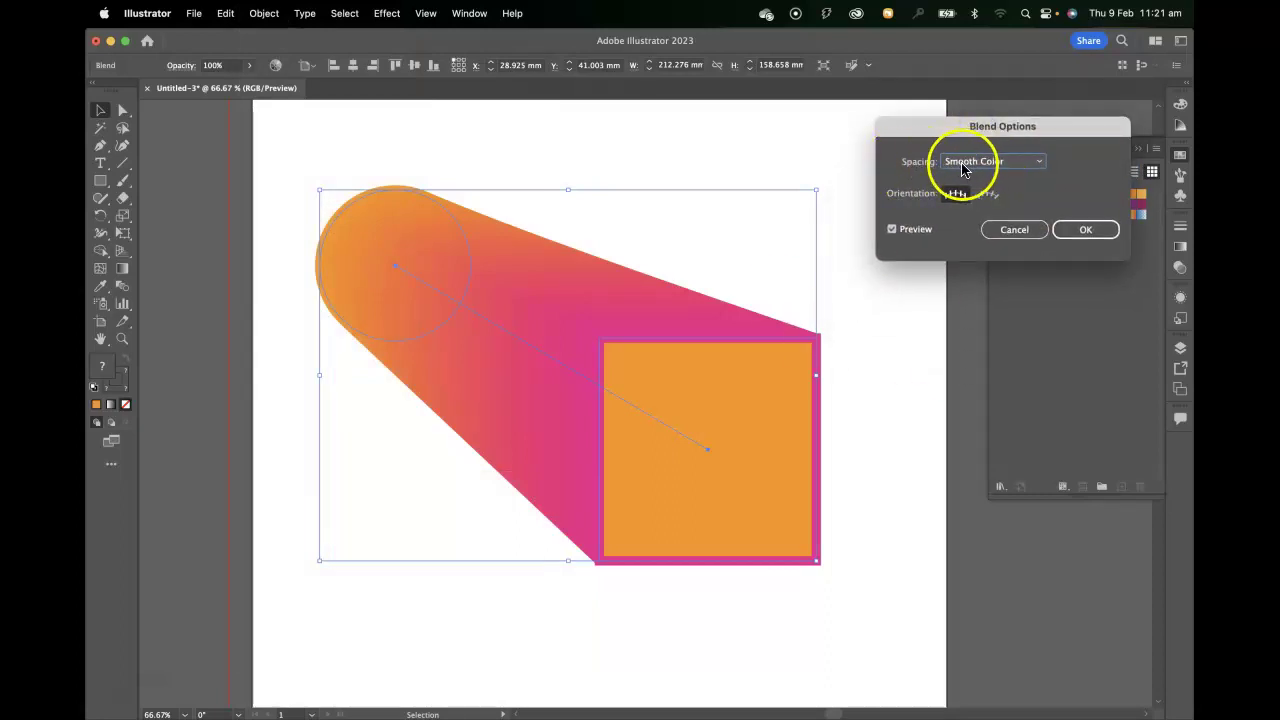
Switch Spacing to Specified Steps and preview the blend at 45, then 20 steps
left_click(1014, 163)
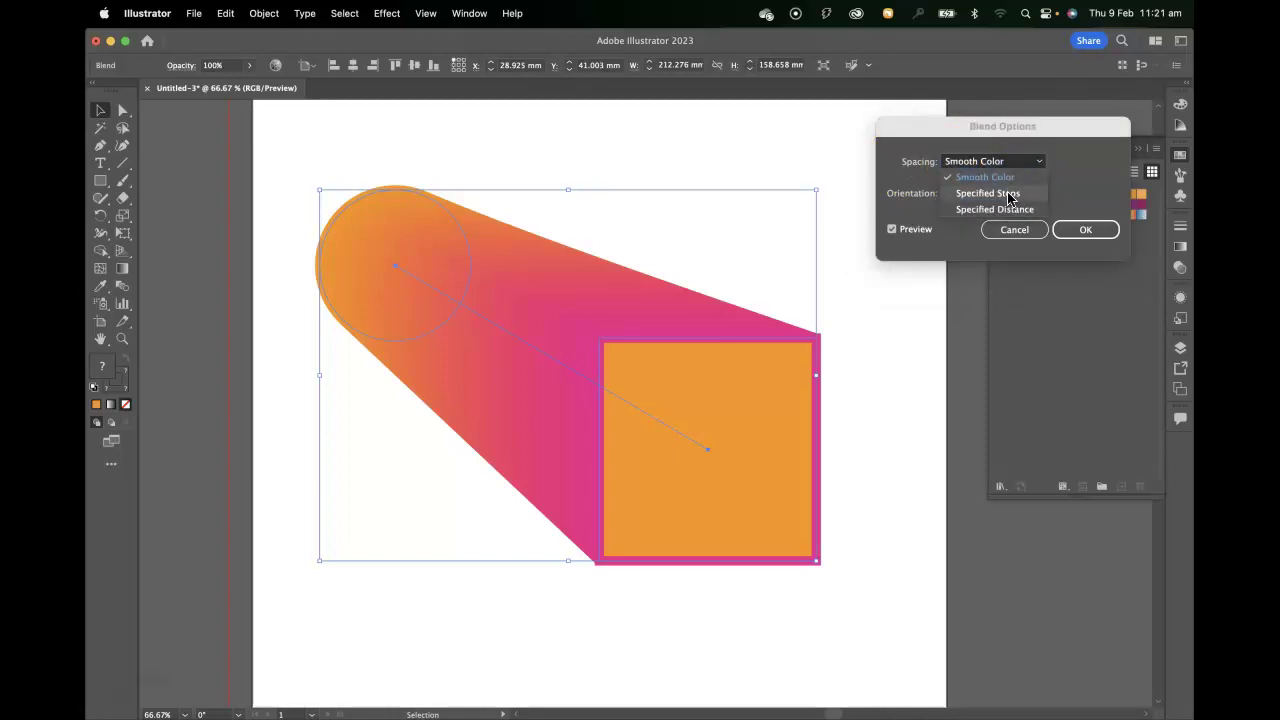
left_click(1008, 194)
left_click(1085, 163)
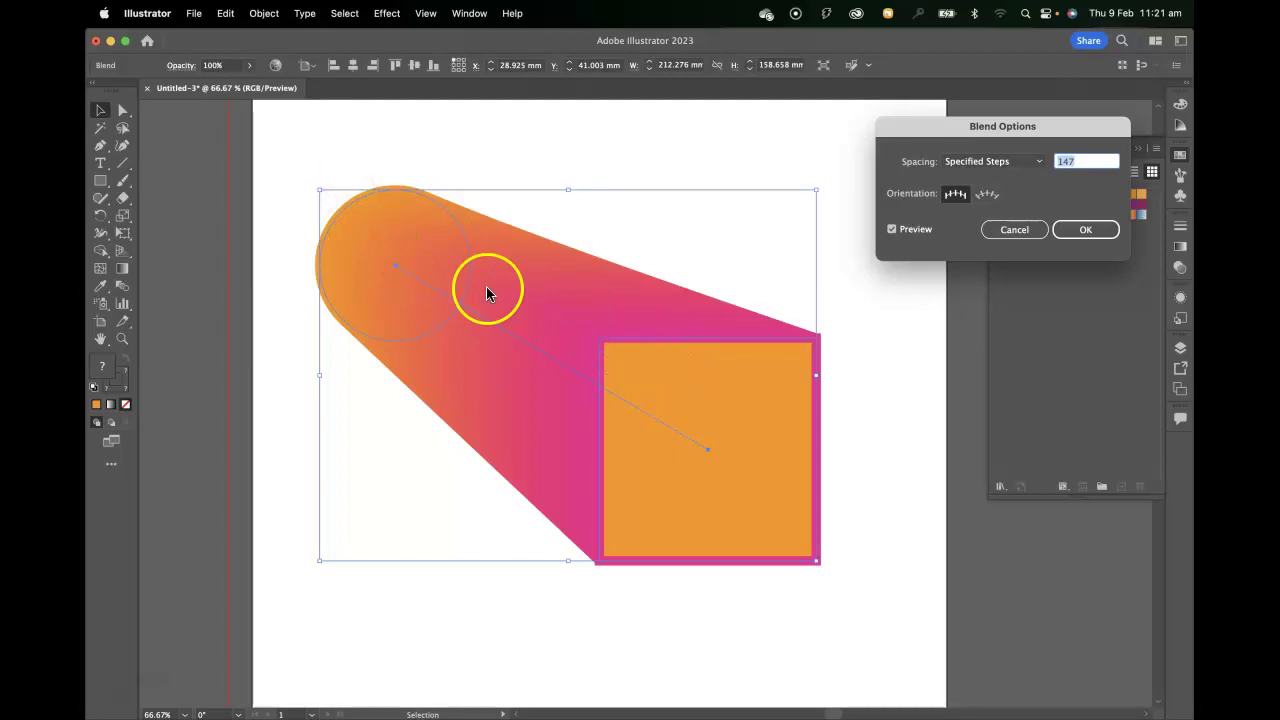
left_click(1101, 162)
type("45")
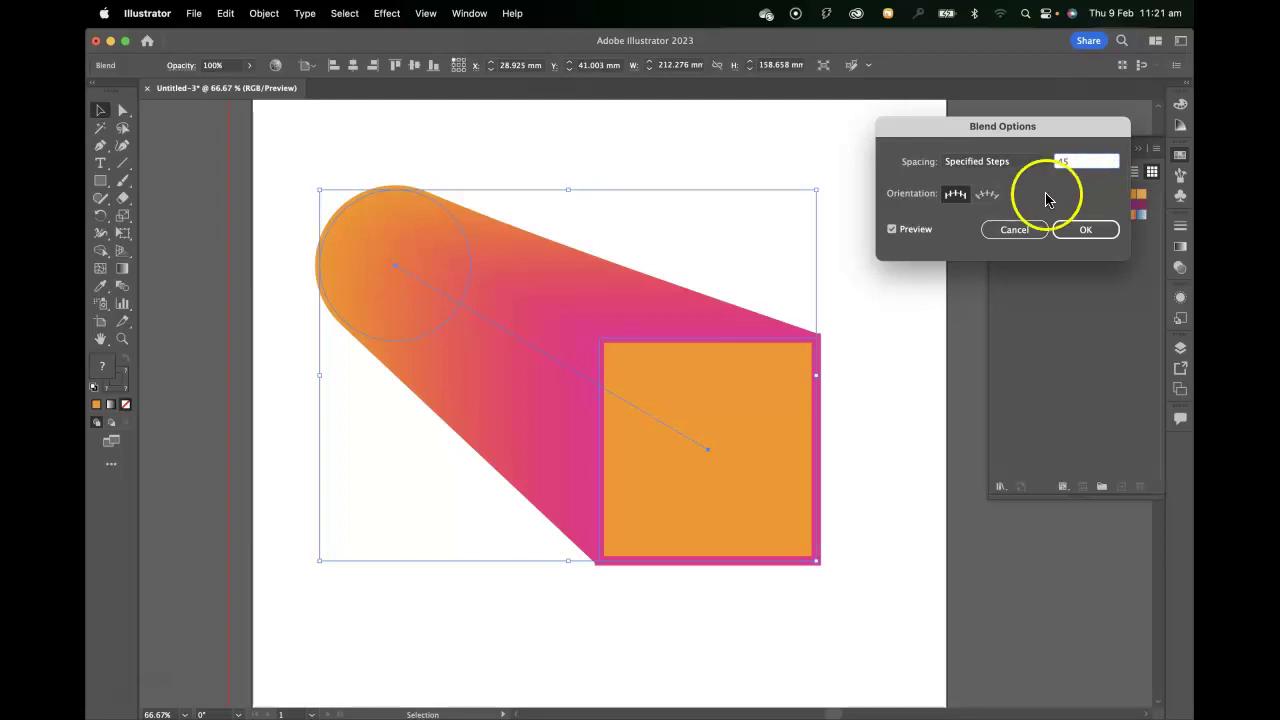
left_click(894, 229)
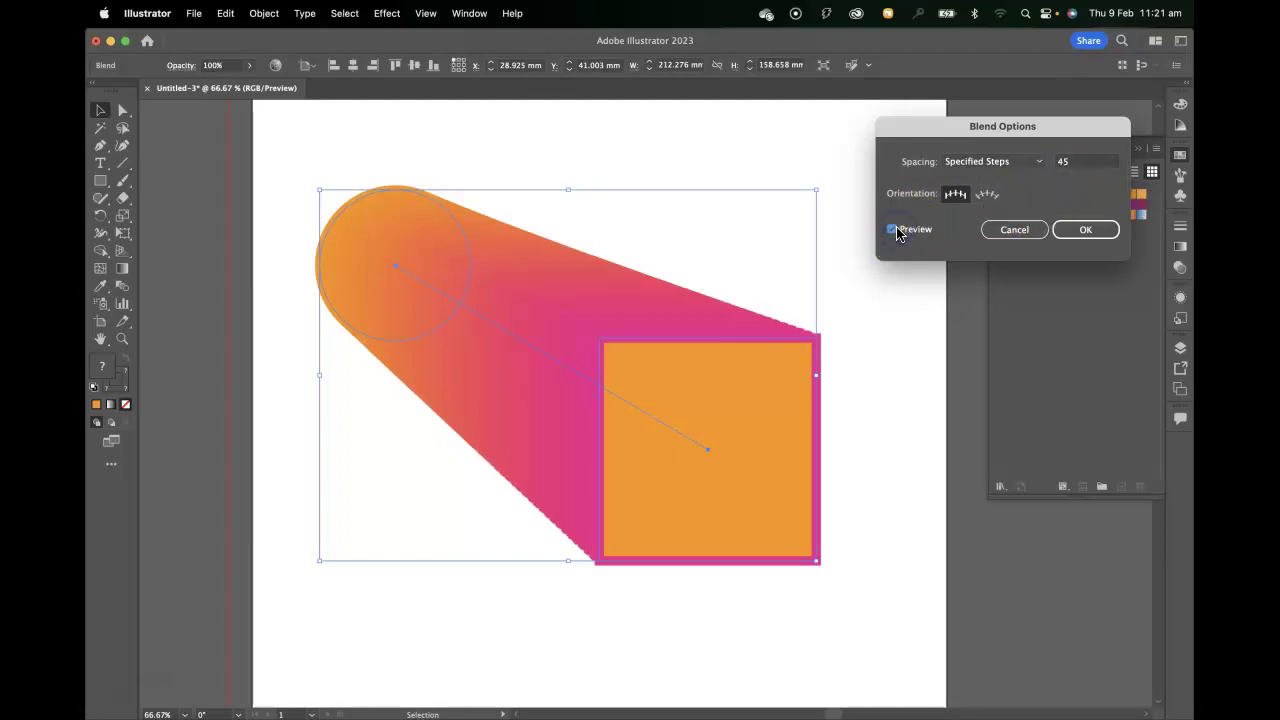
left_click(1078, 163)
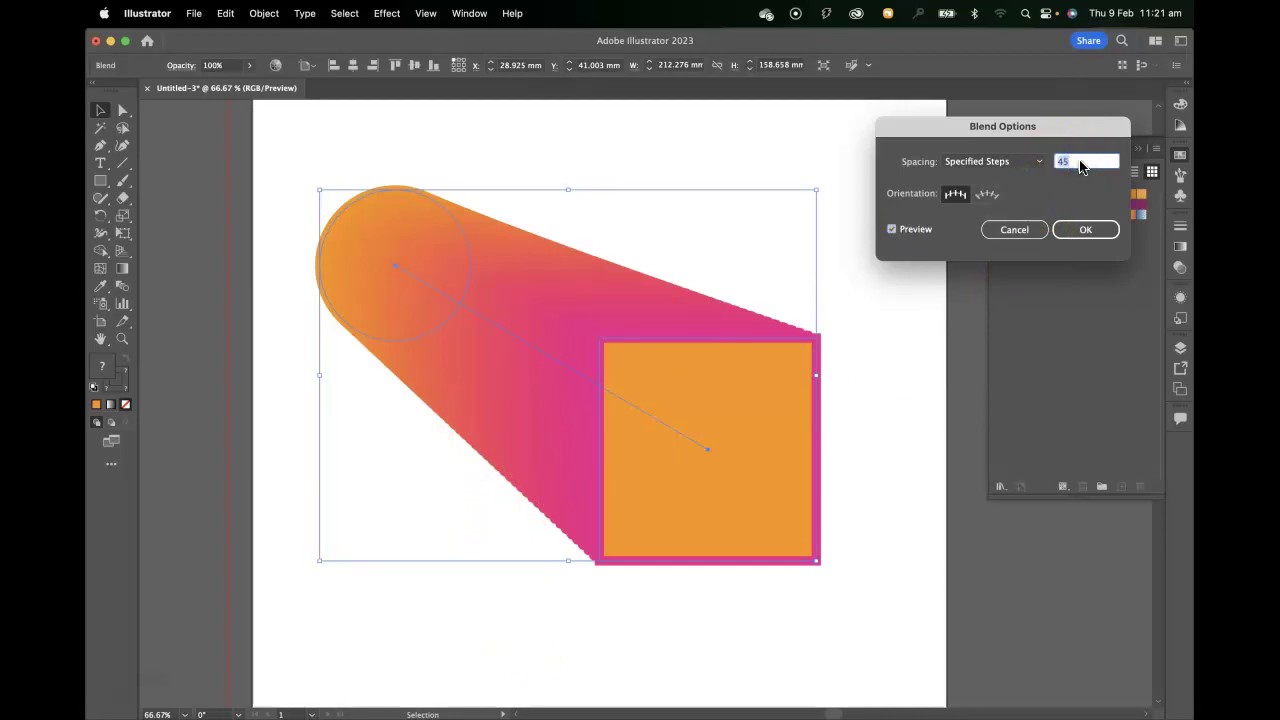
type("20")
left_click(1072, 166)
left_click(892, 230)
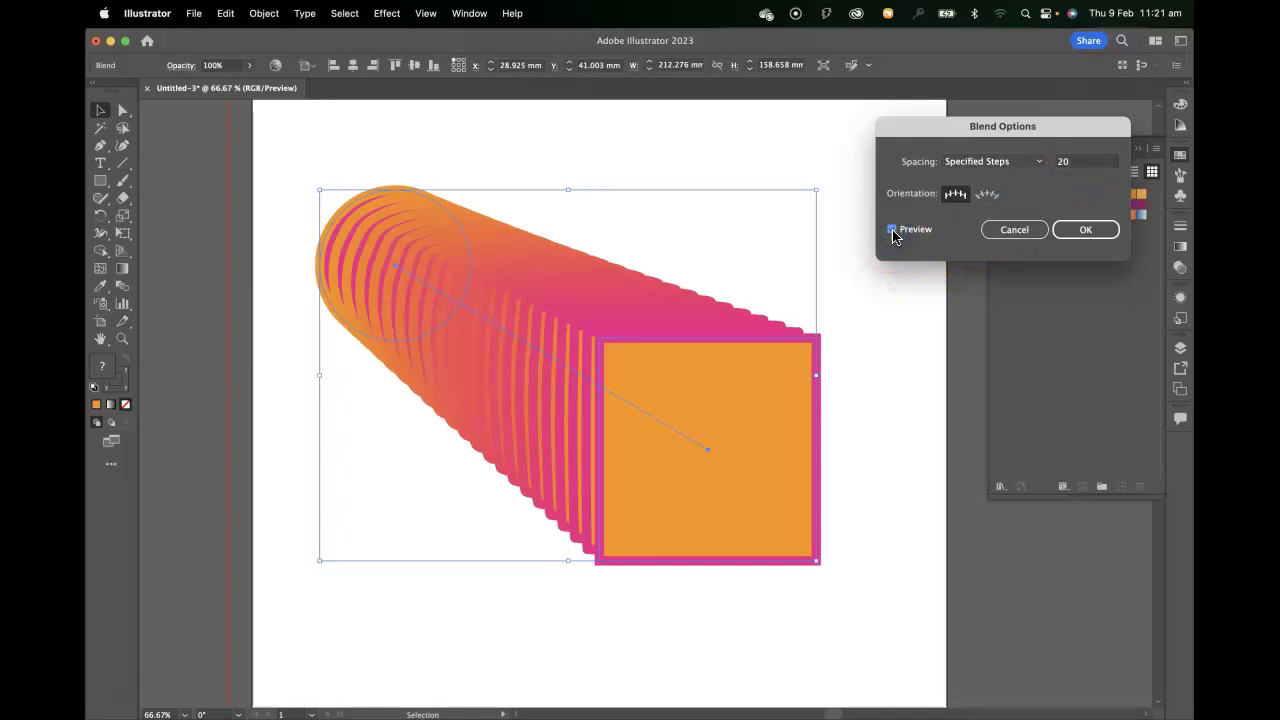
Preview the blend at 2 steps, then set Spacing to Smooth Color and confirm
left_click(893, 231)
left_click(1077, 163)
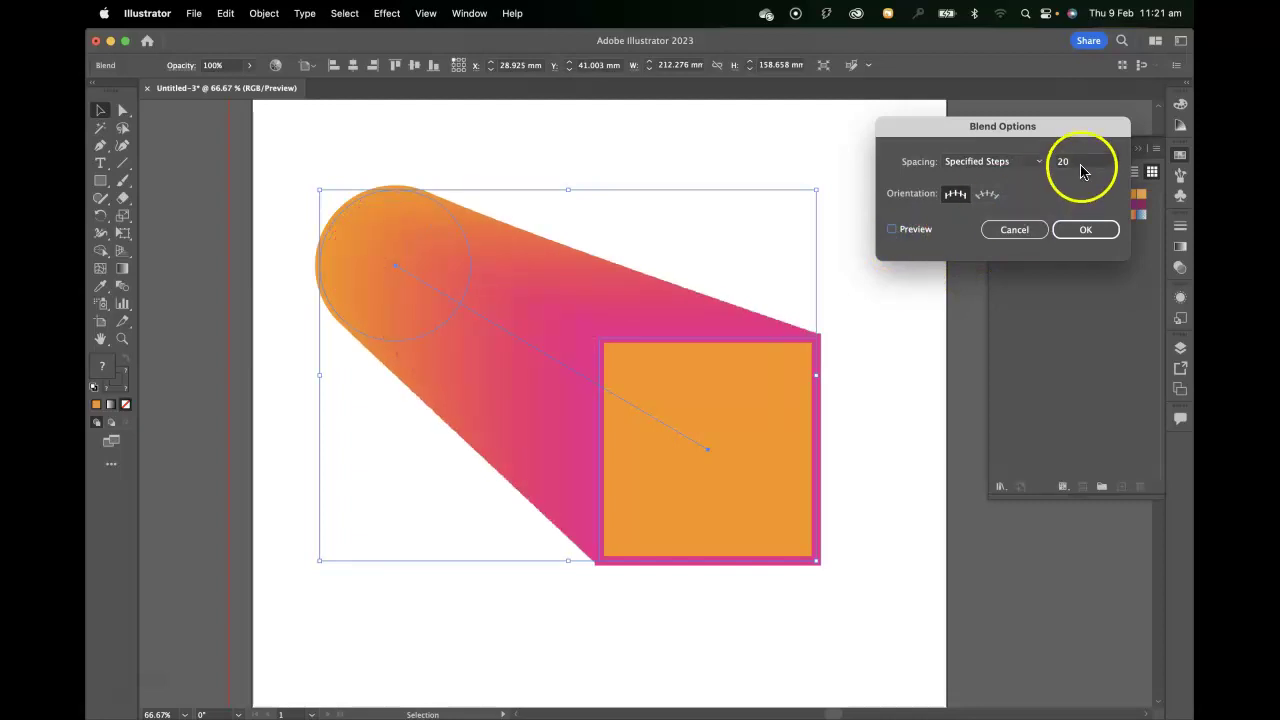
type("2")
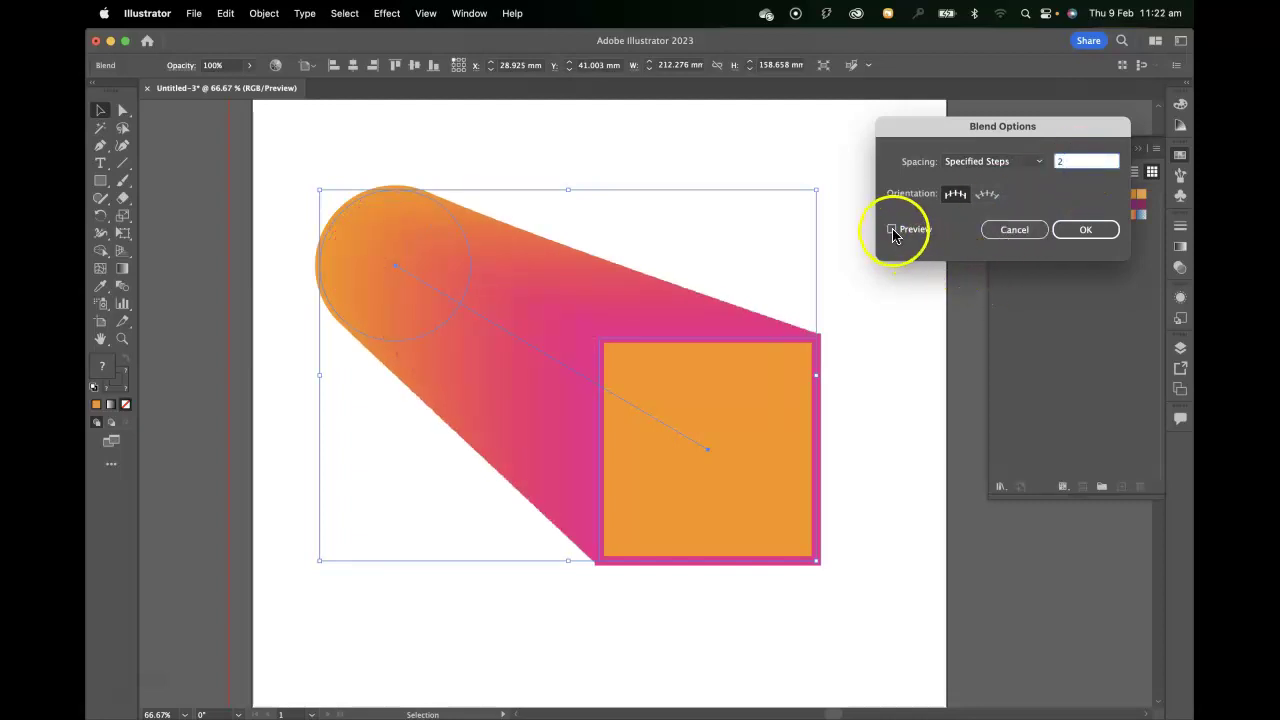
left_click(892, 230)
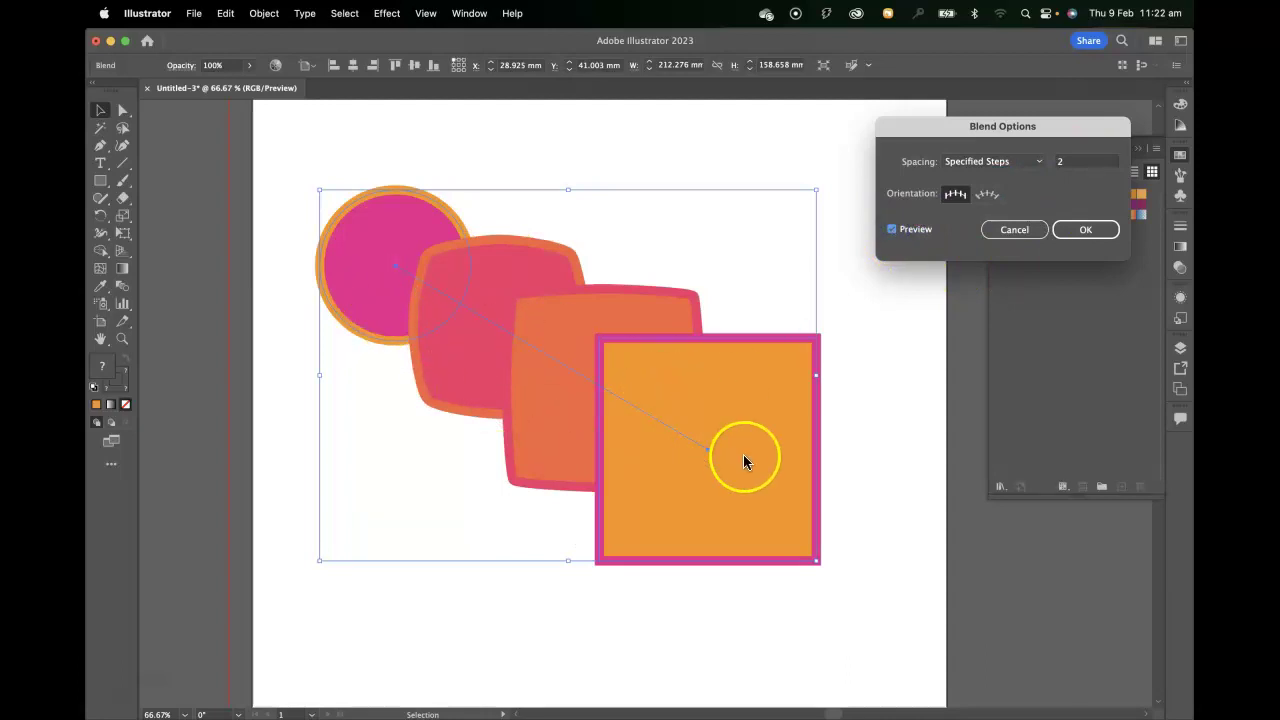
left_click(1012, 161)
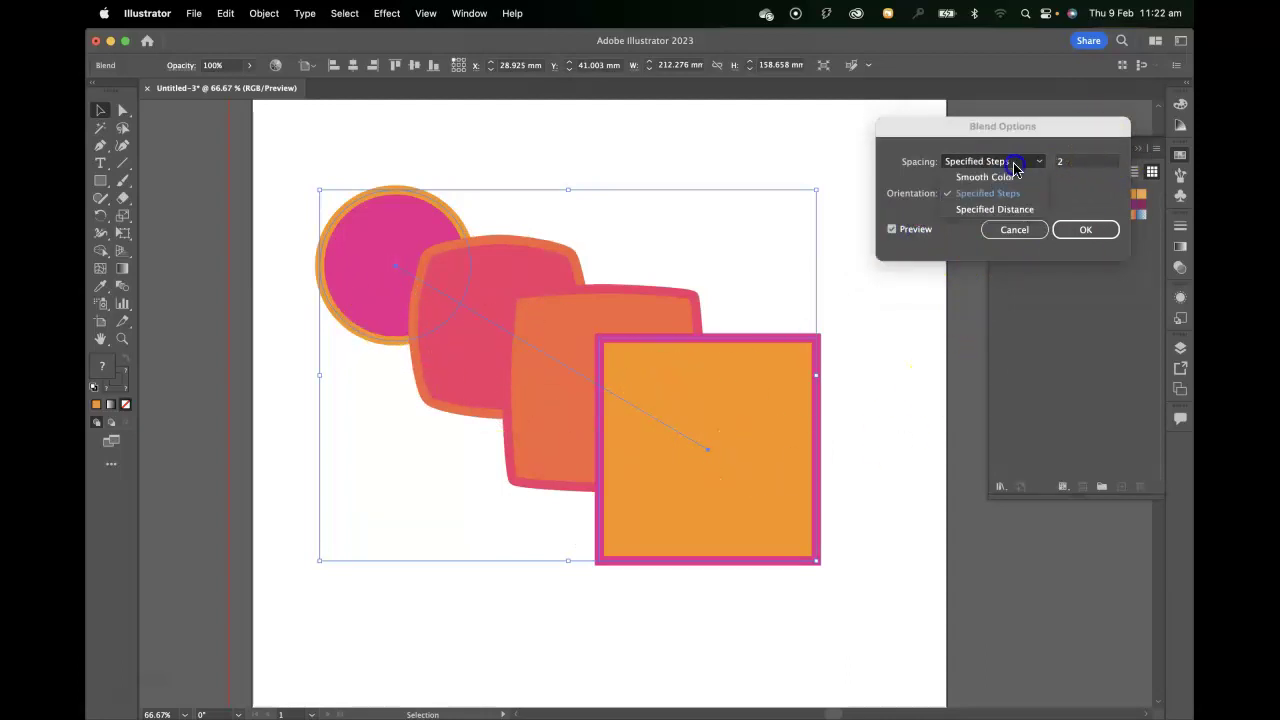
left_click(997, 178)
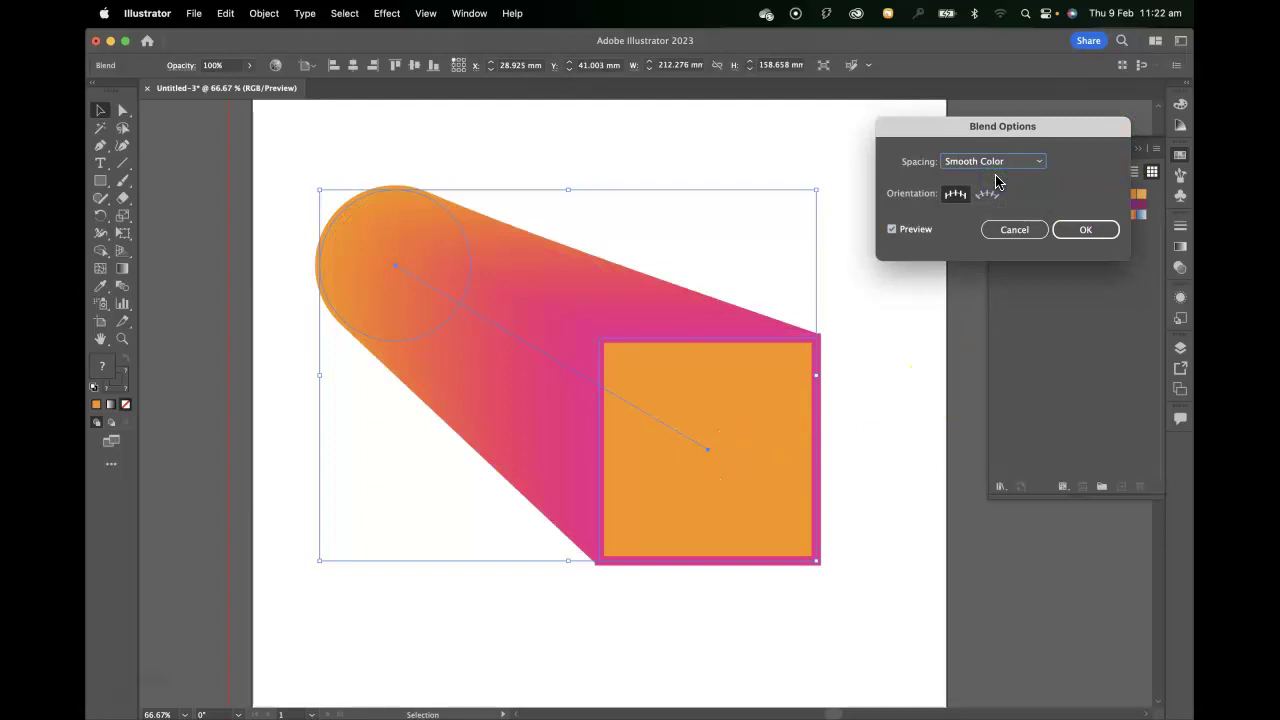
left_click(1083, 230)
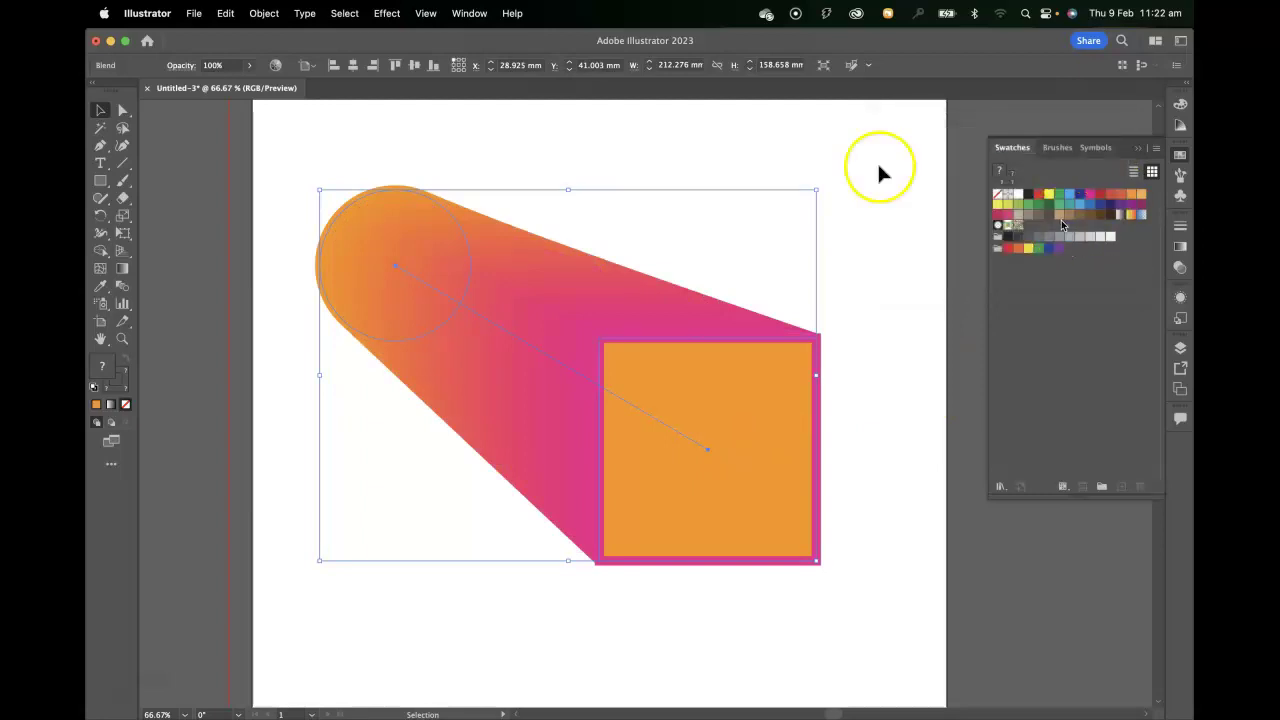
Release the blend from the Object > Blend menu, separating circle and square
left_click(264, 13)
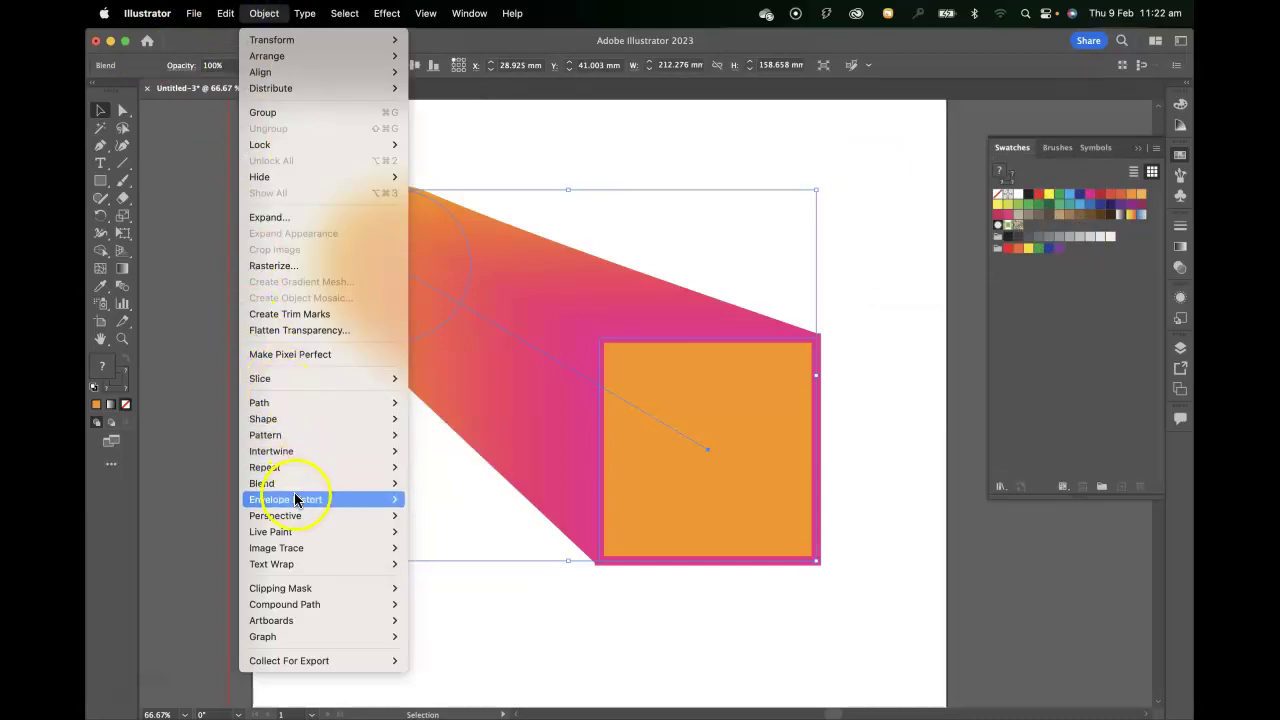
mouse_move(297, 483)
left_click(512, 525)
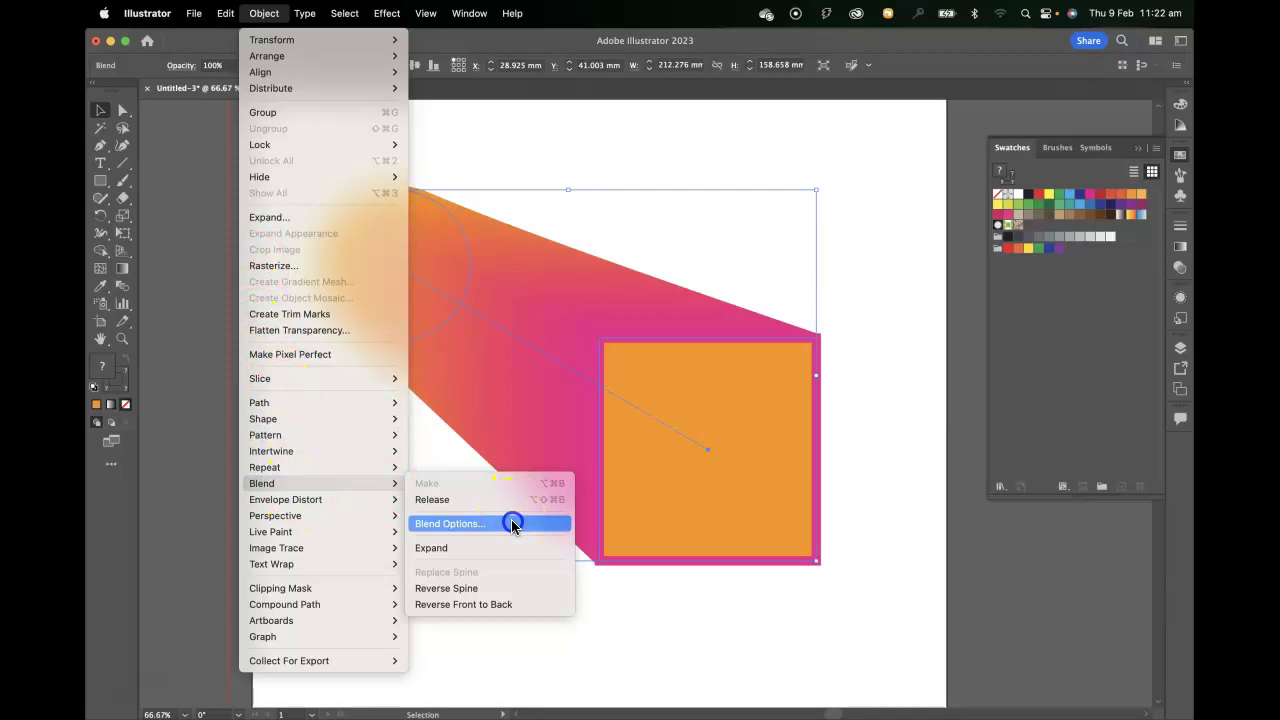
left_click_drag(511, 523, 435, 505)
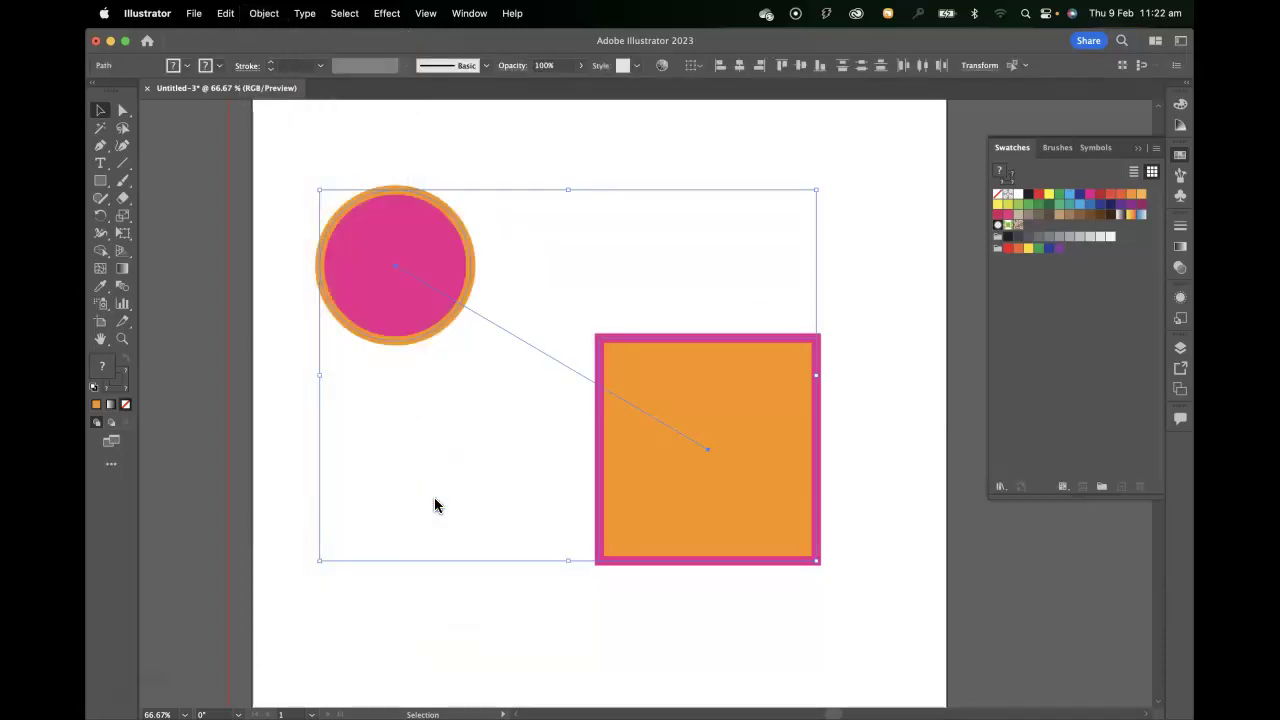
Undo the release to restore the blend and select it on the canvas
key("super+z")
left_click(360, 334)
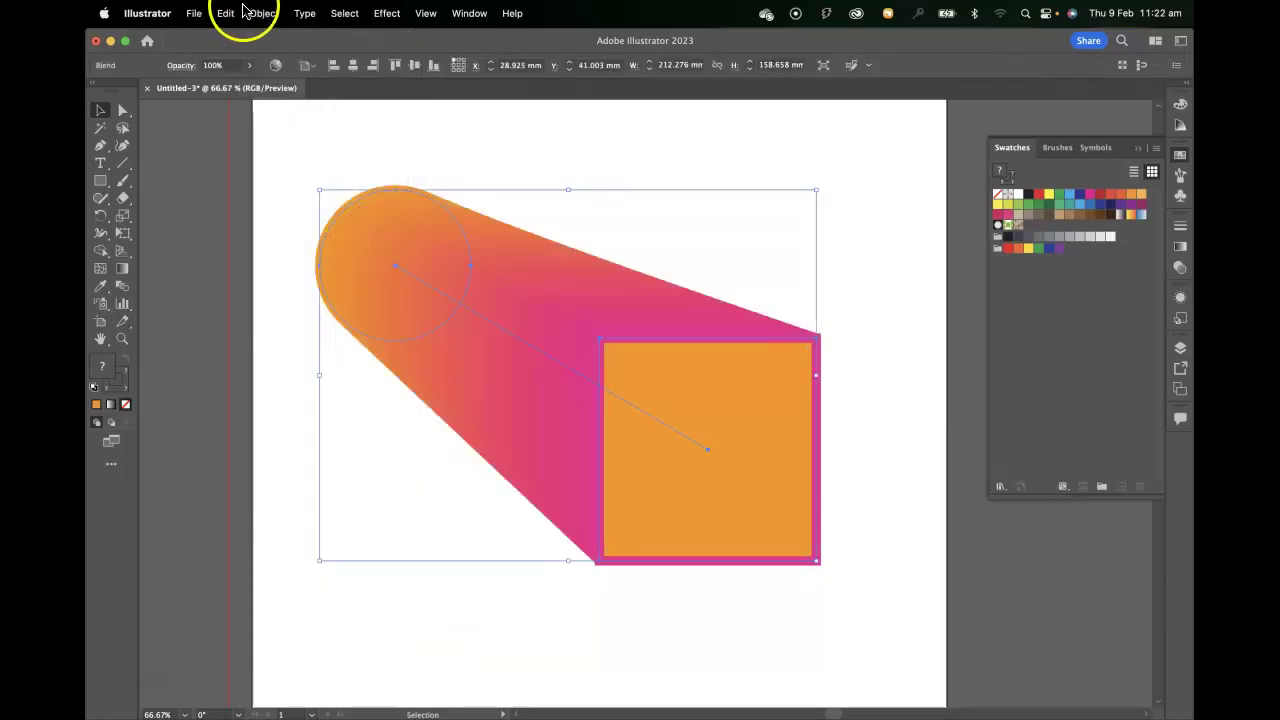
left_click(262, 13)
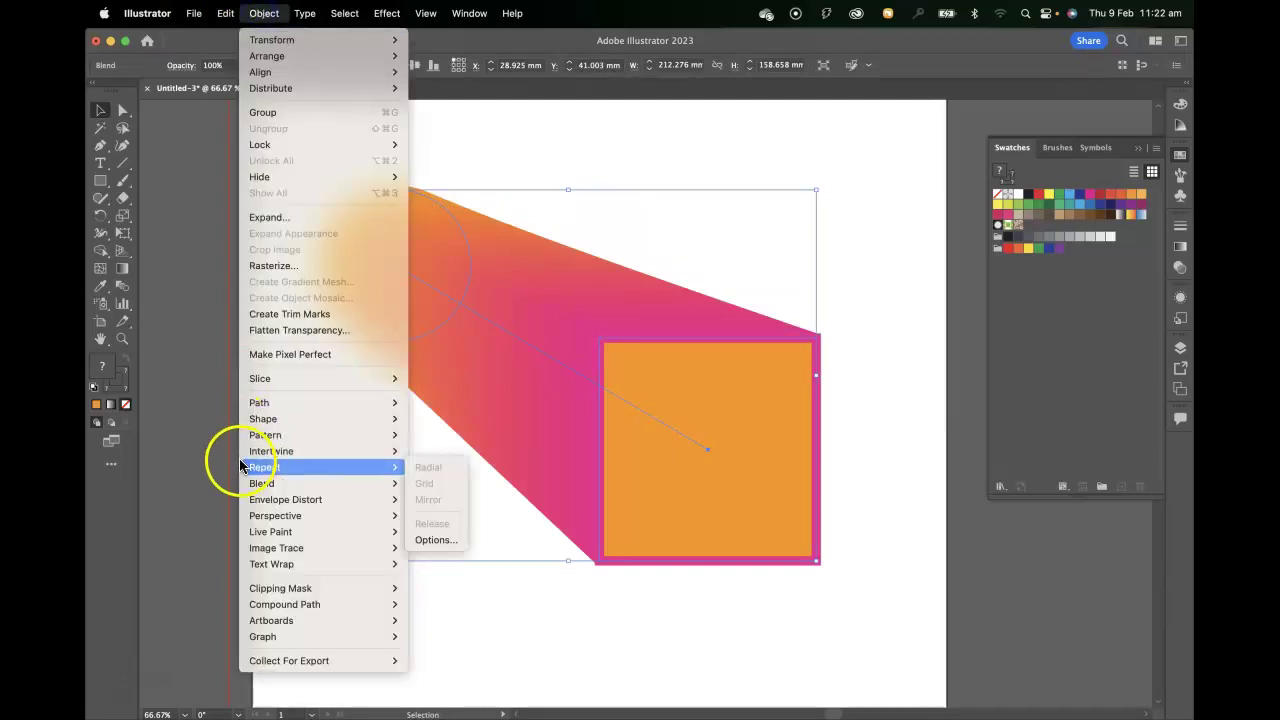
mouse_move(262, 485)
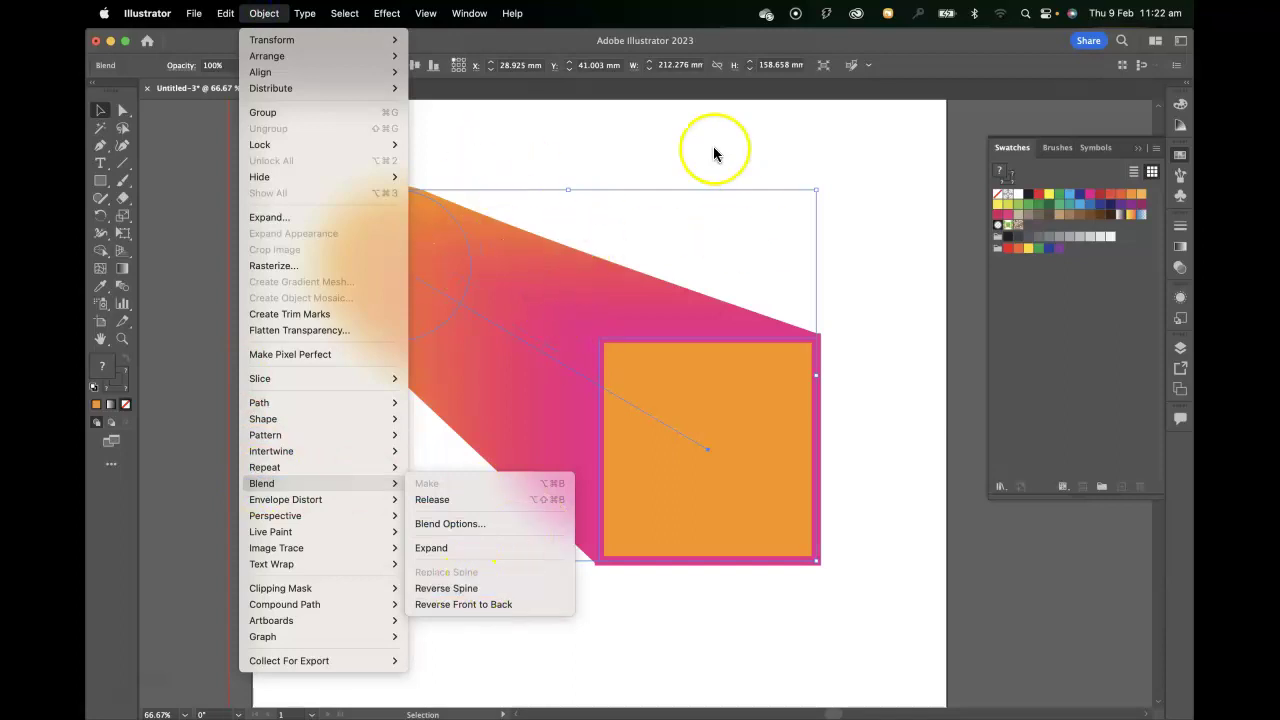
left_click(669, 160)
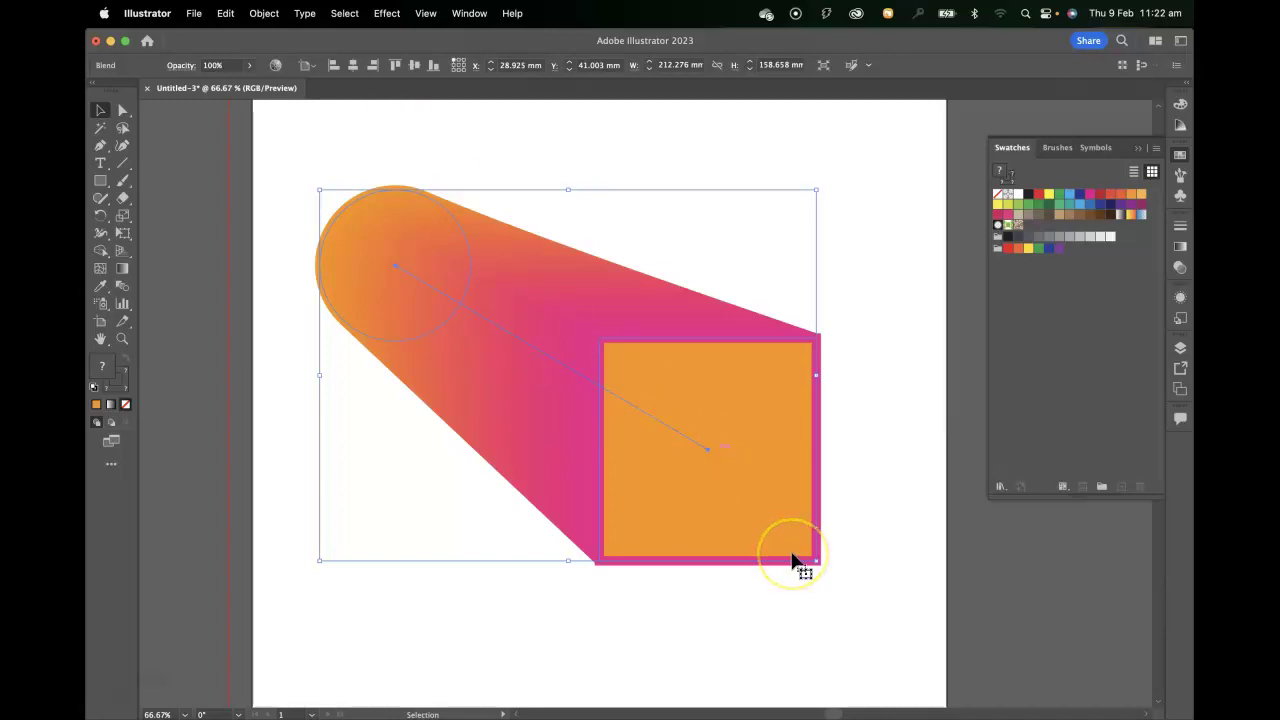
Apply Object > Blend > Reverse Spine, then undo the reversal
left_click(260, 12)
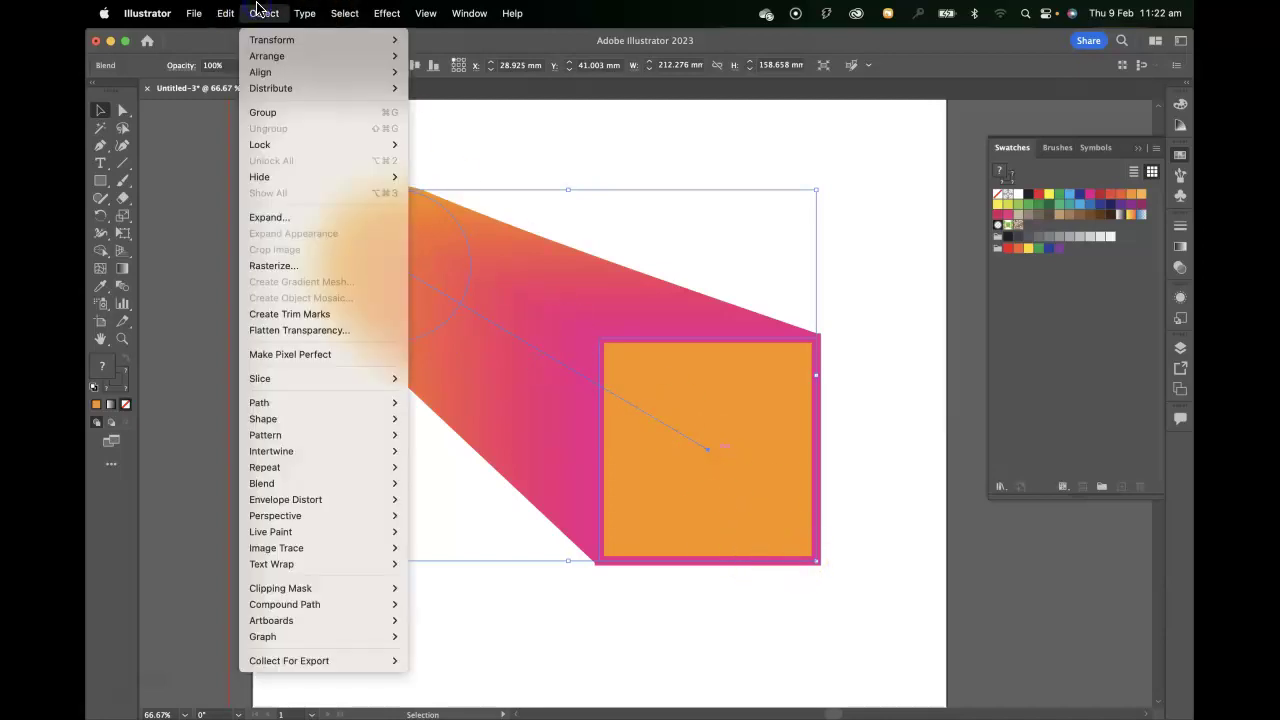
mouse_move(289, 433)
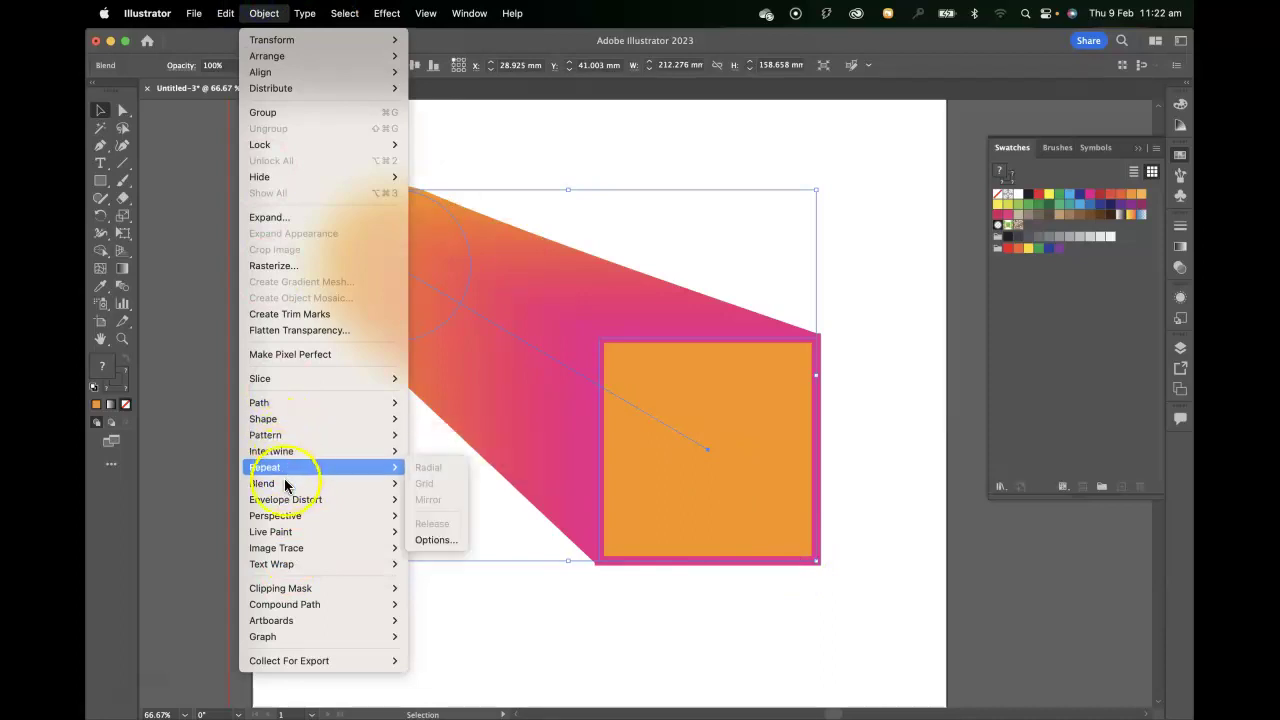
mouse_move(320, 486)
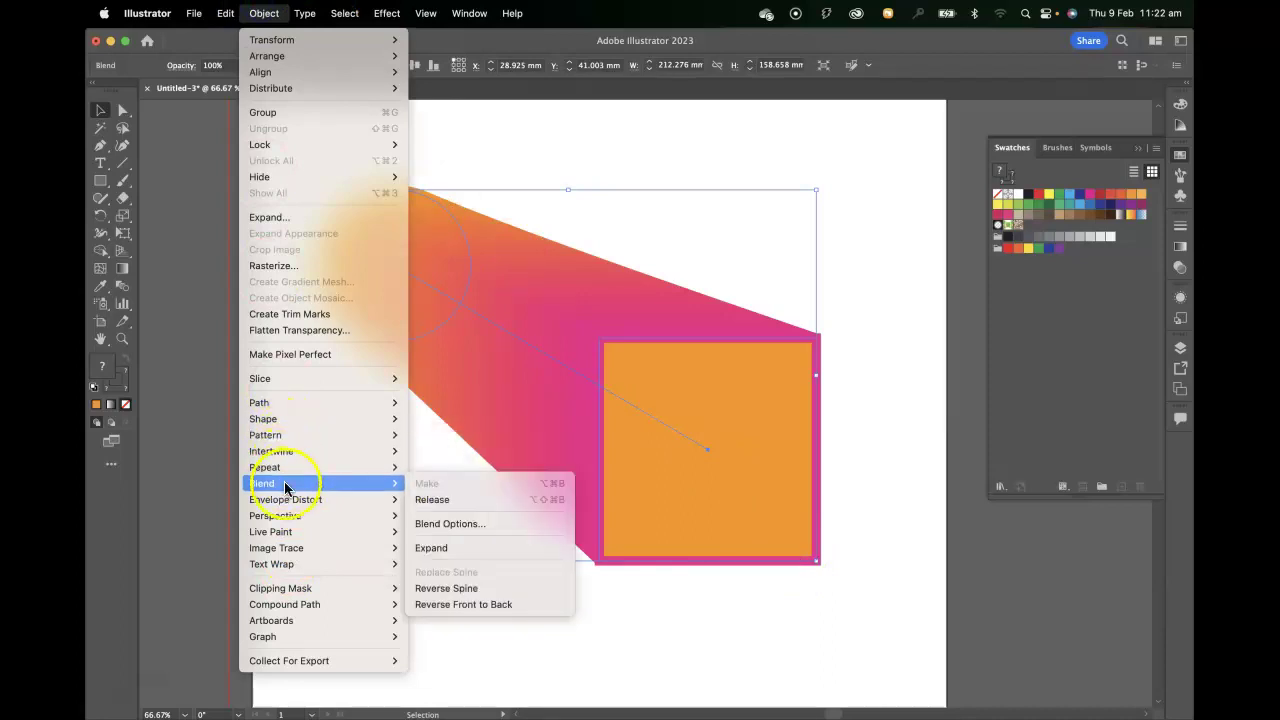
left_click(463, 591)
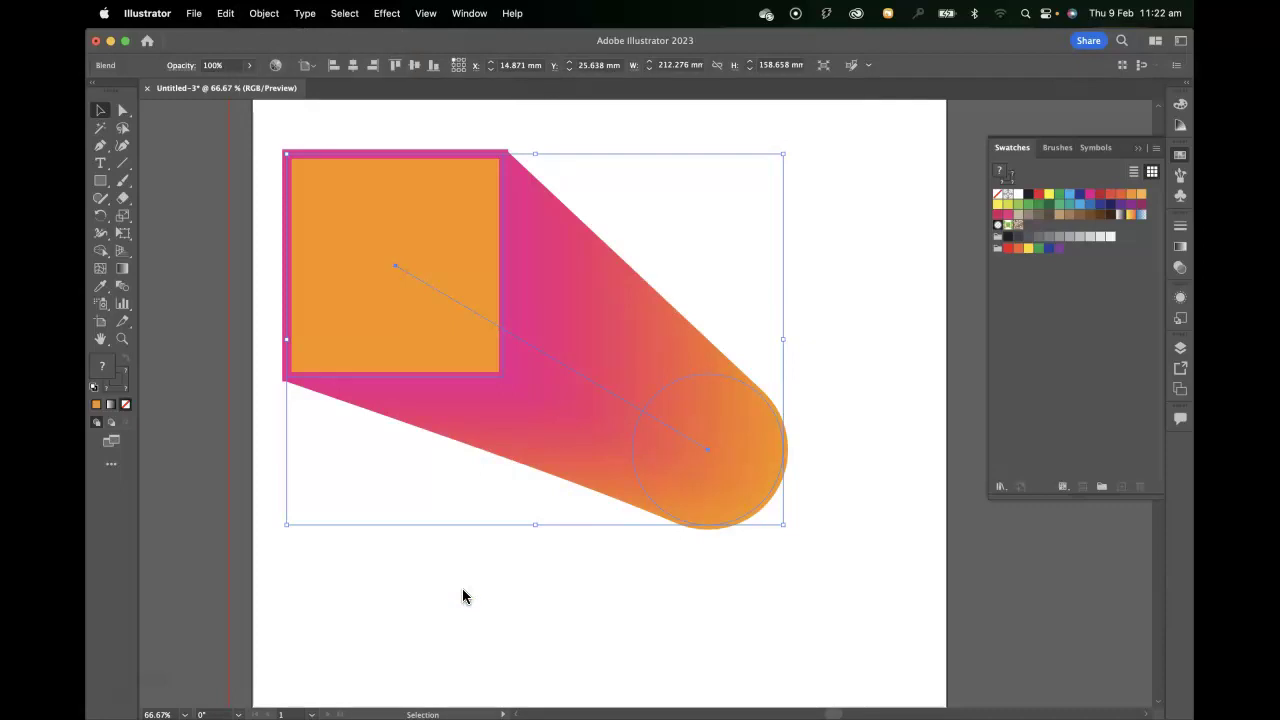
key("a")
key("super+z")
Select the blend, apply Reverse Front to Back, and deselect it
key("v")
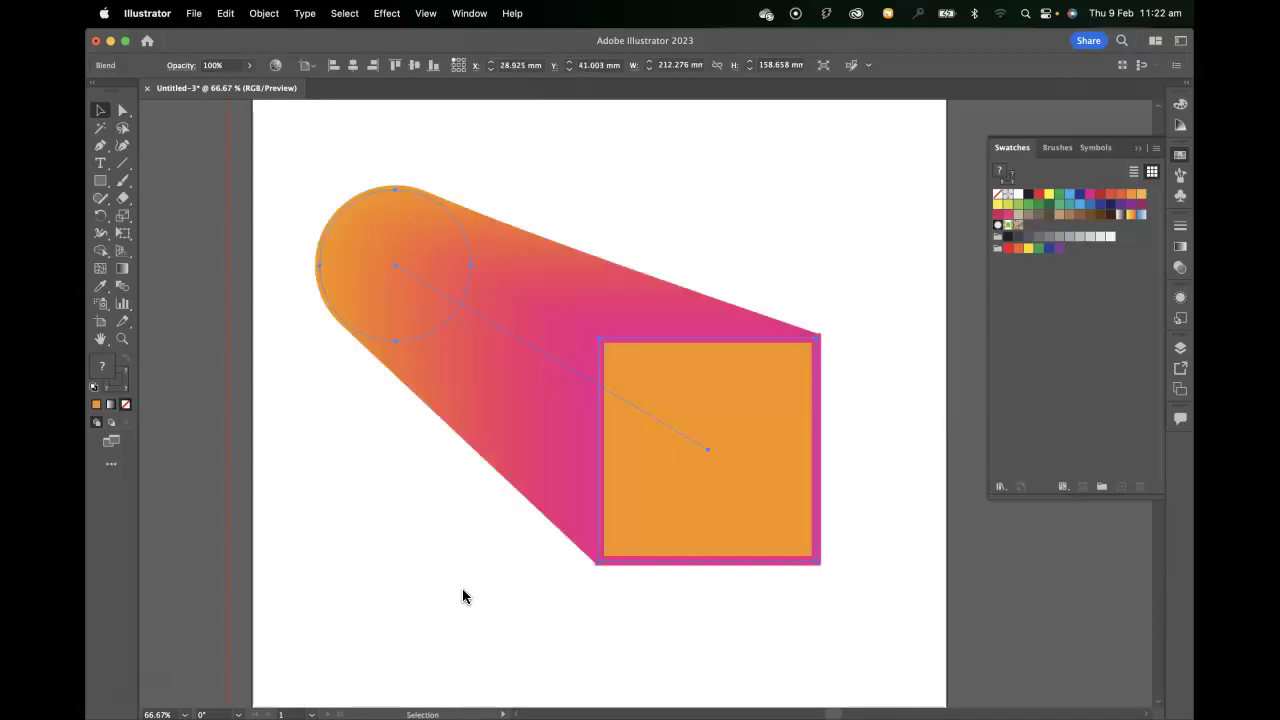
left_click(429, 381)
left_click(349, 214)
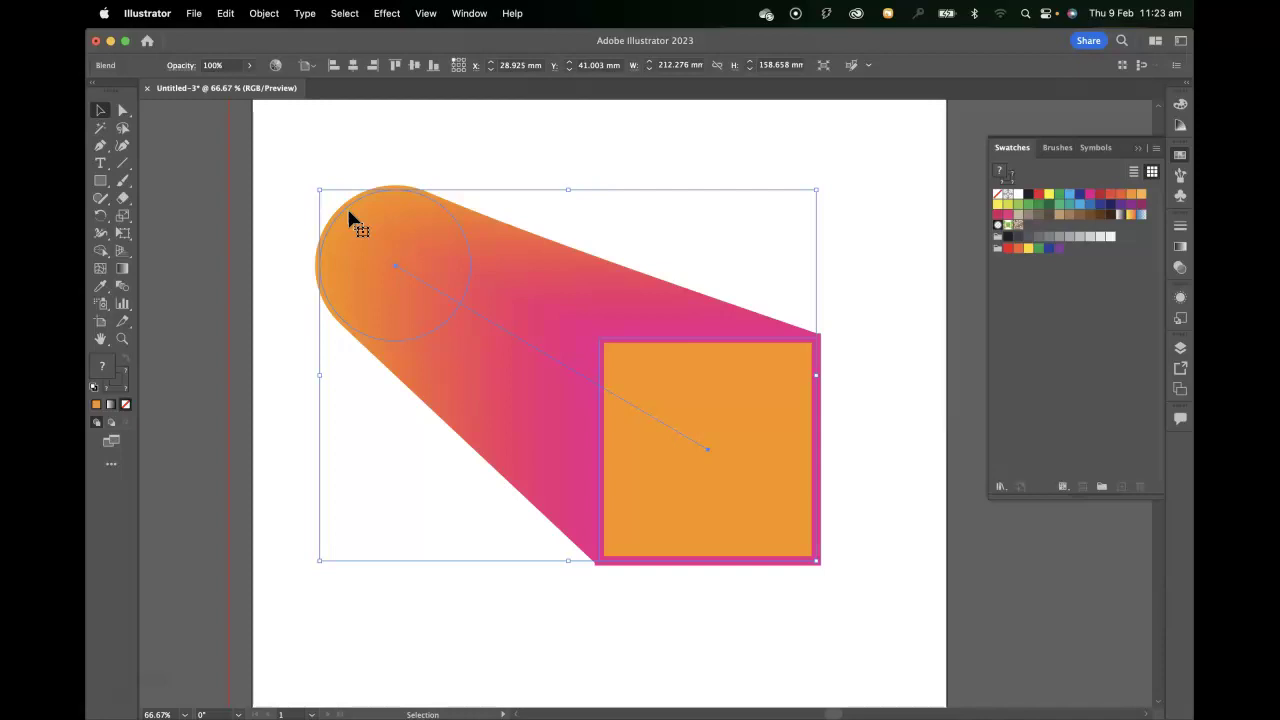
left_click(264, 13)
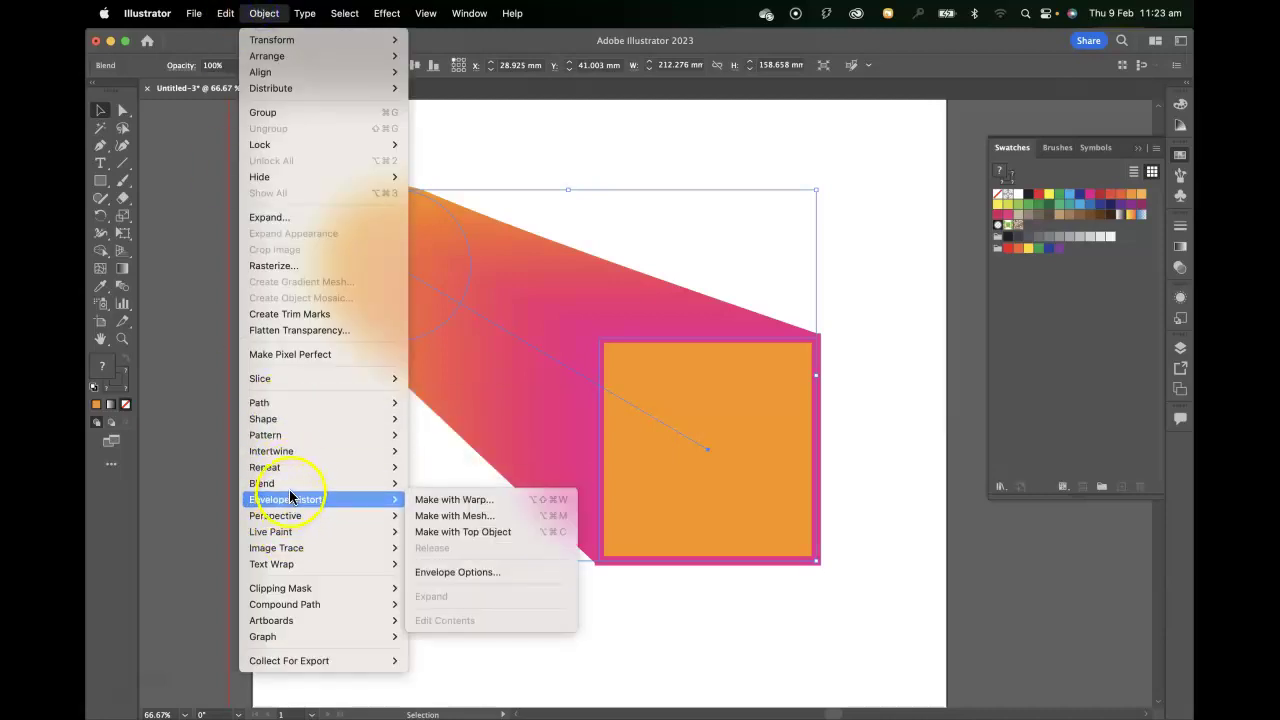
mouse_move(290, 486)
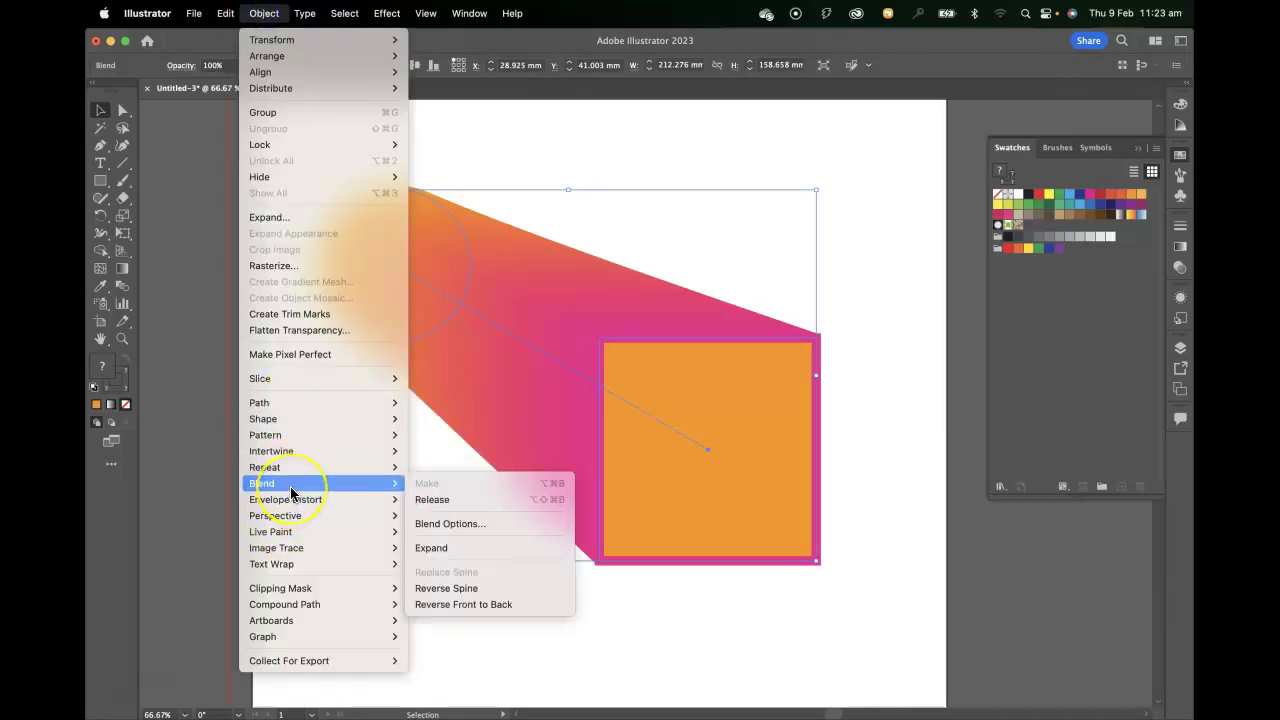
left_click(463, 604)
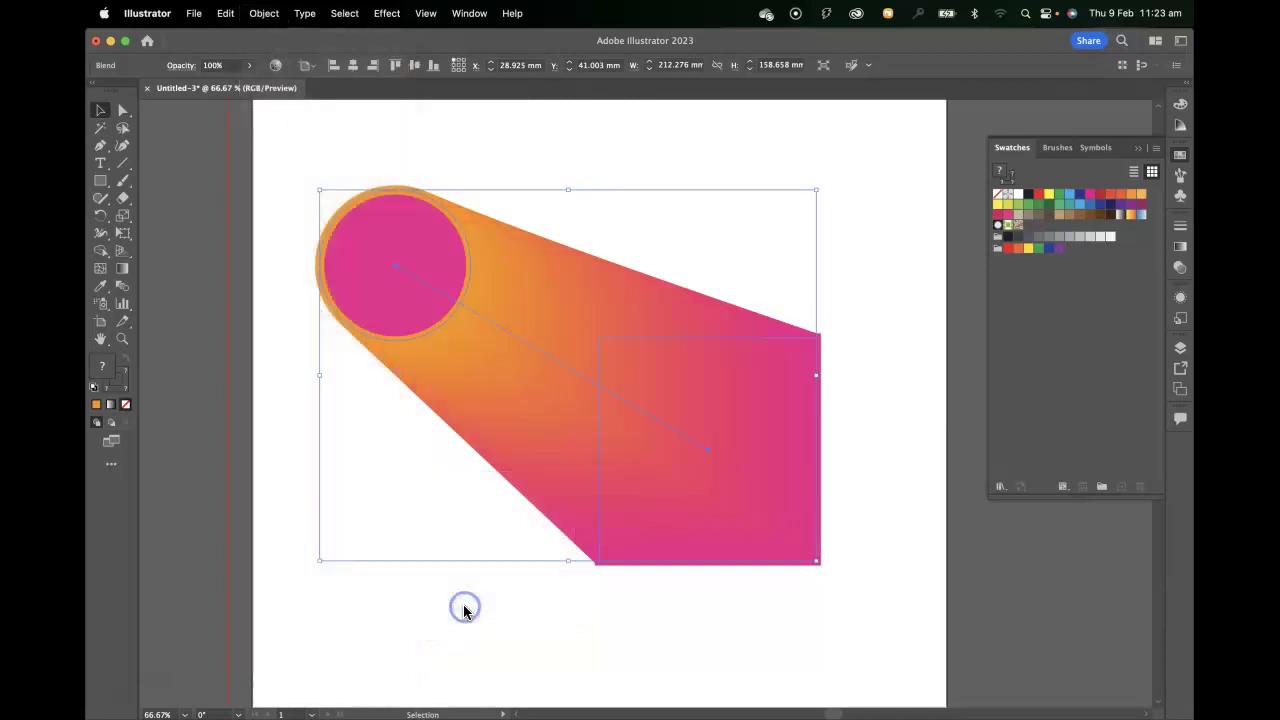
left_click(887, 198)
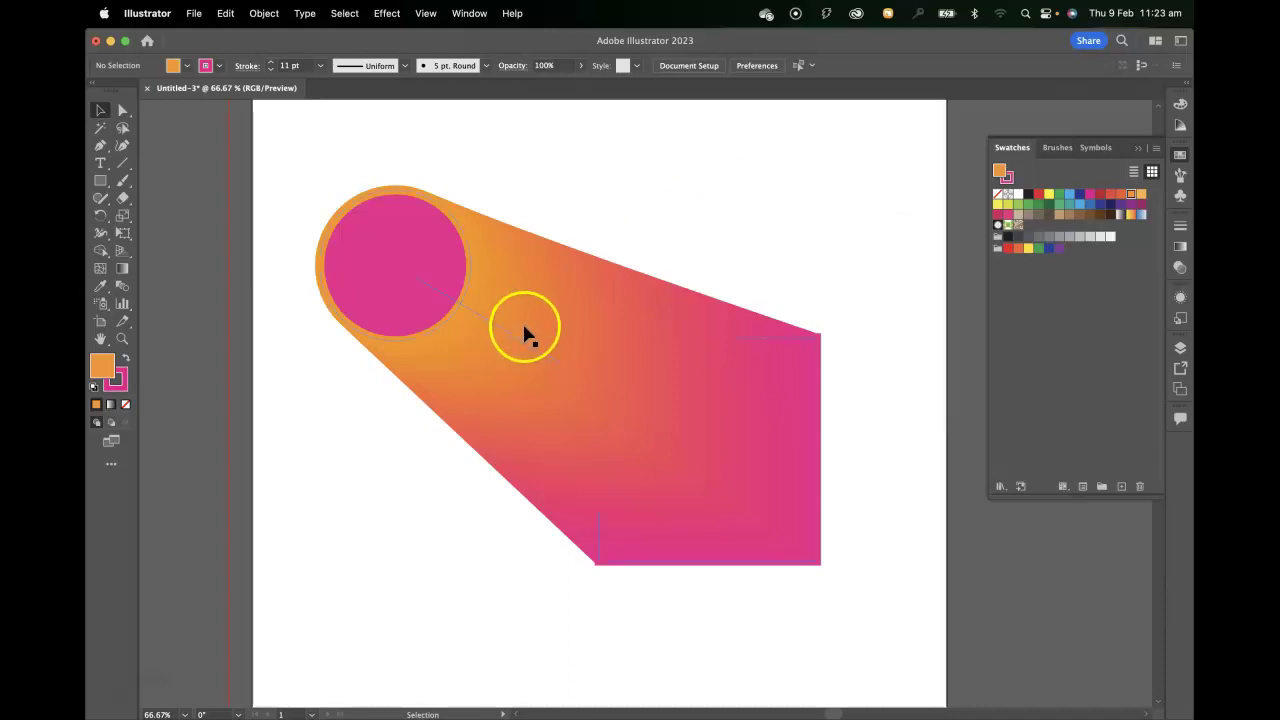
Select the circle end of the blend, nudge it right, and select its anchor points
left_click_drag(121, 113, 152, 127)
left_click(342, 271)
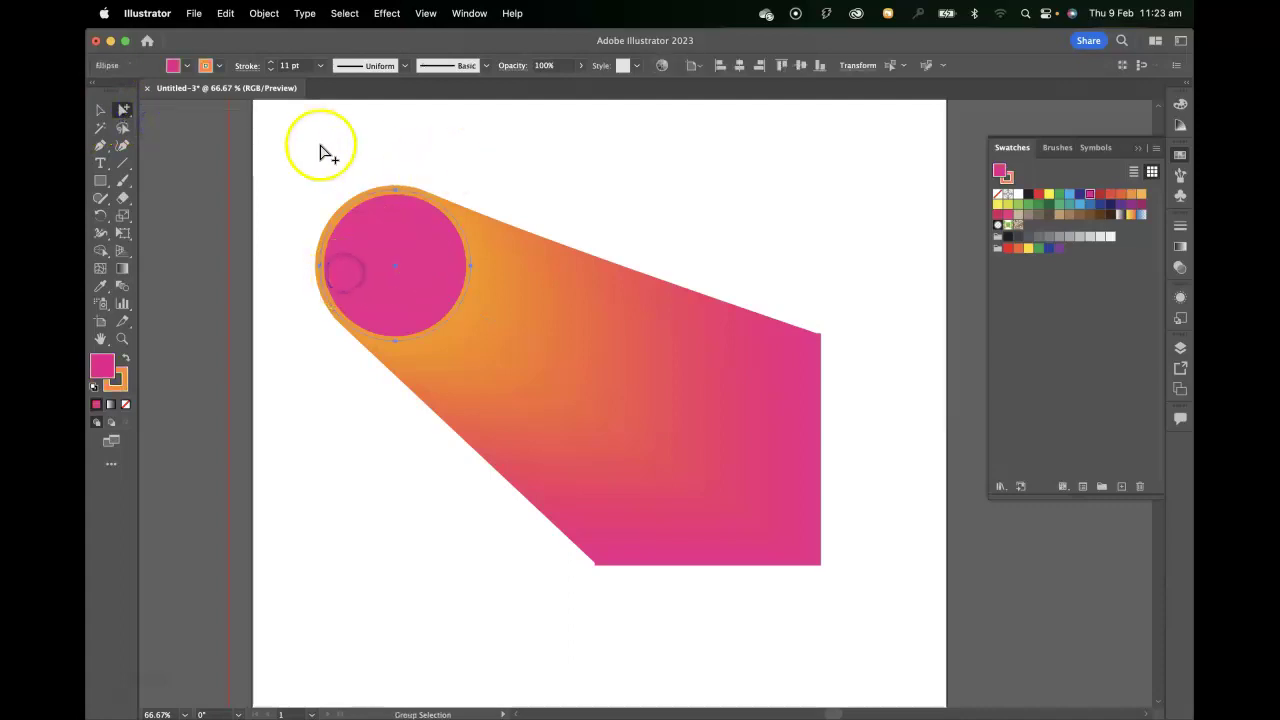
mouse_move(280, 152)
left_mouse_down()
mouse_move(469, 351)
mouse_move(516, 364)
left_mouse_up()
mouse_move(392, 272)
left_mouse_down()
mouse_move(389, 282)
mouse_move(408, 280)
mouse_move(414, 266)
left_mouse_up()
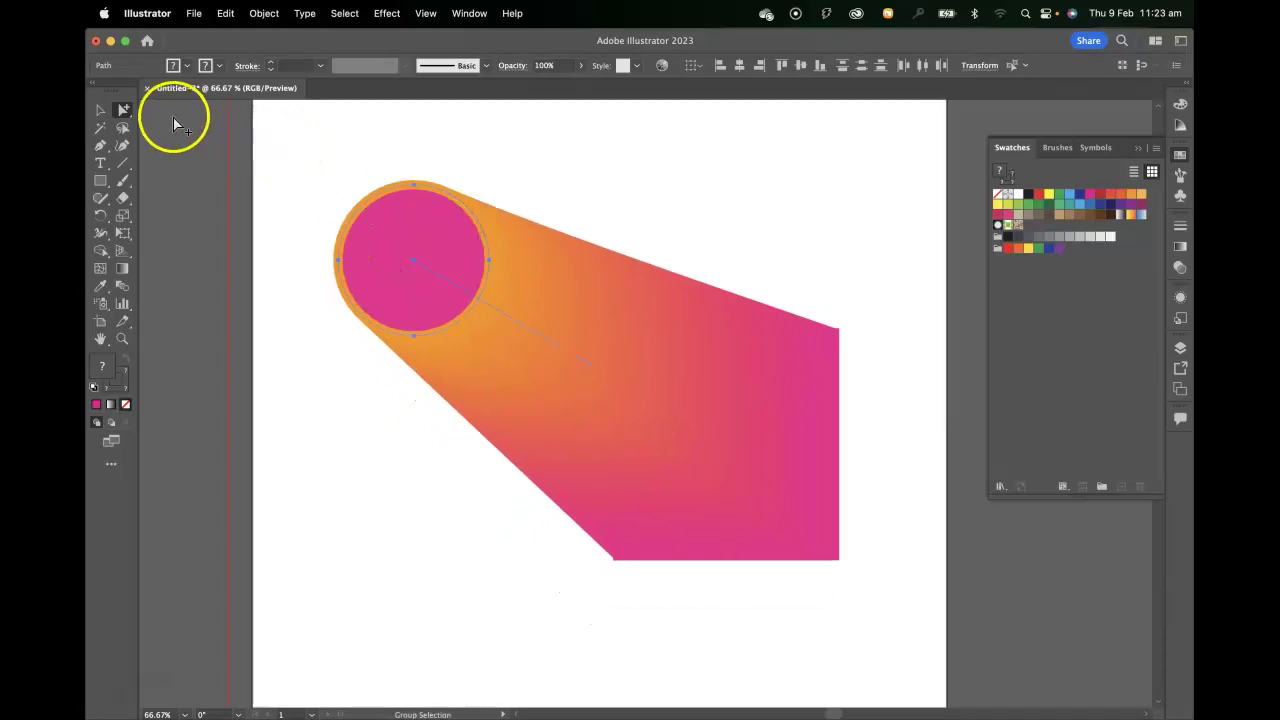
left_click_drag(123, 110, 180, 115)
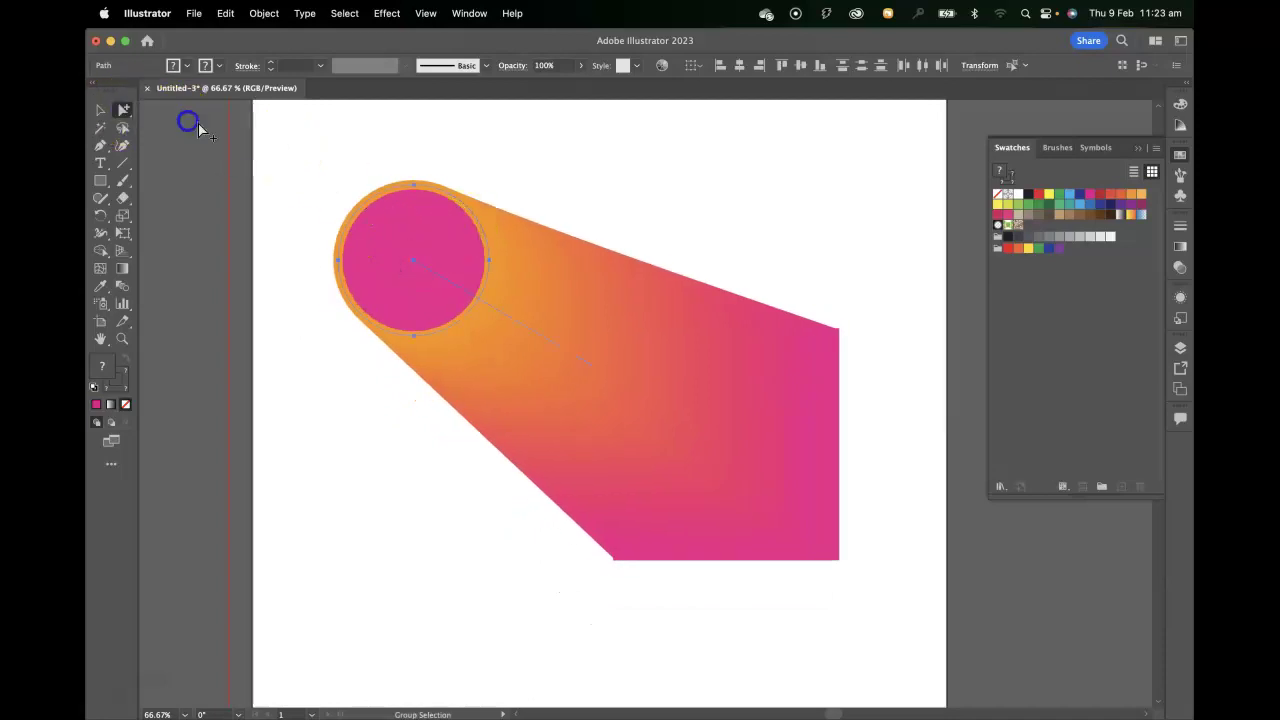
left_click_drag(340, 151, 503, 357)
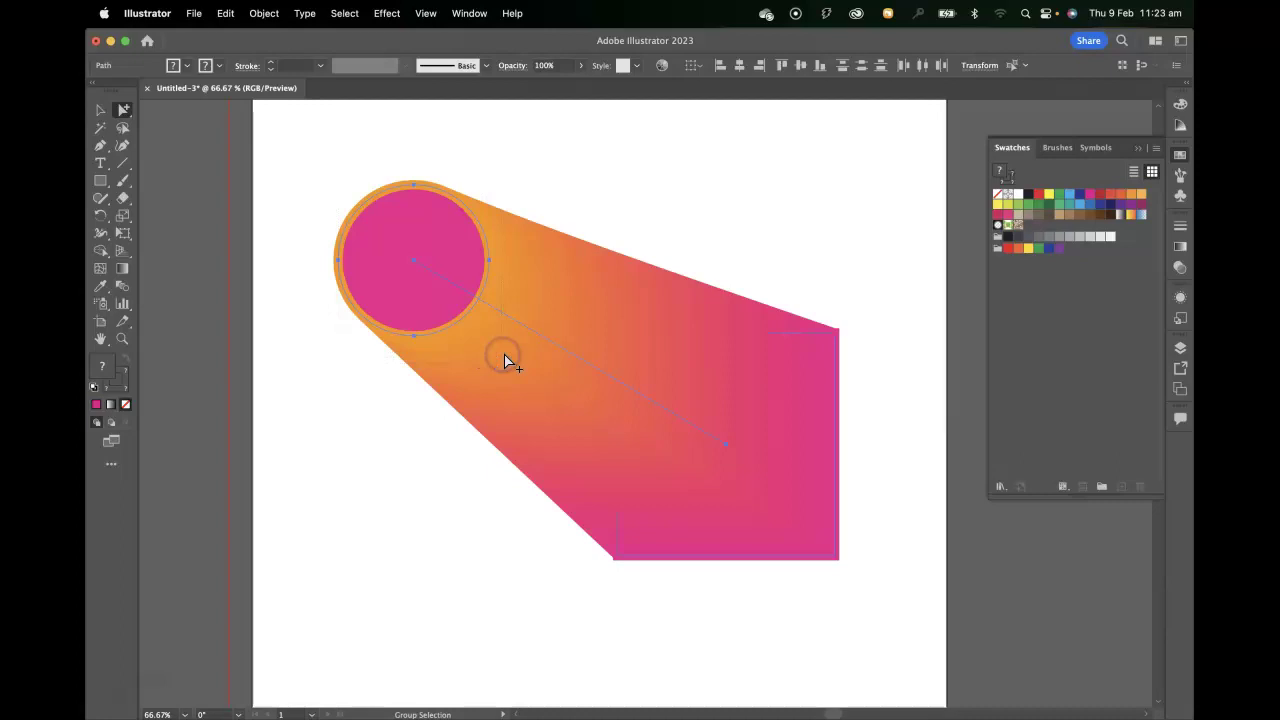
left_click_drag(121, 109, 163, 110)
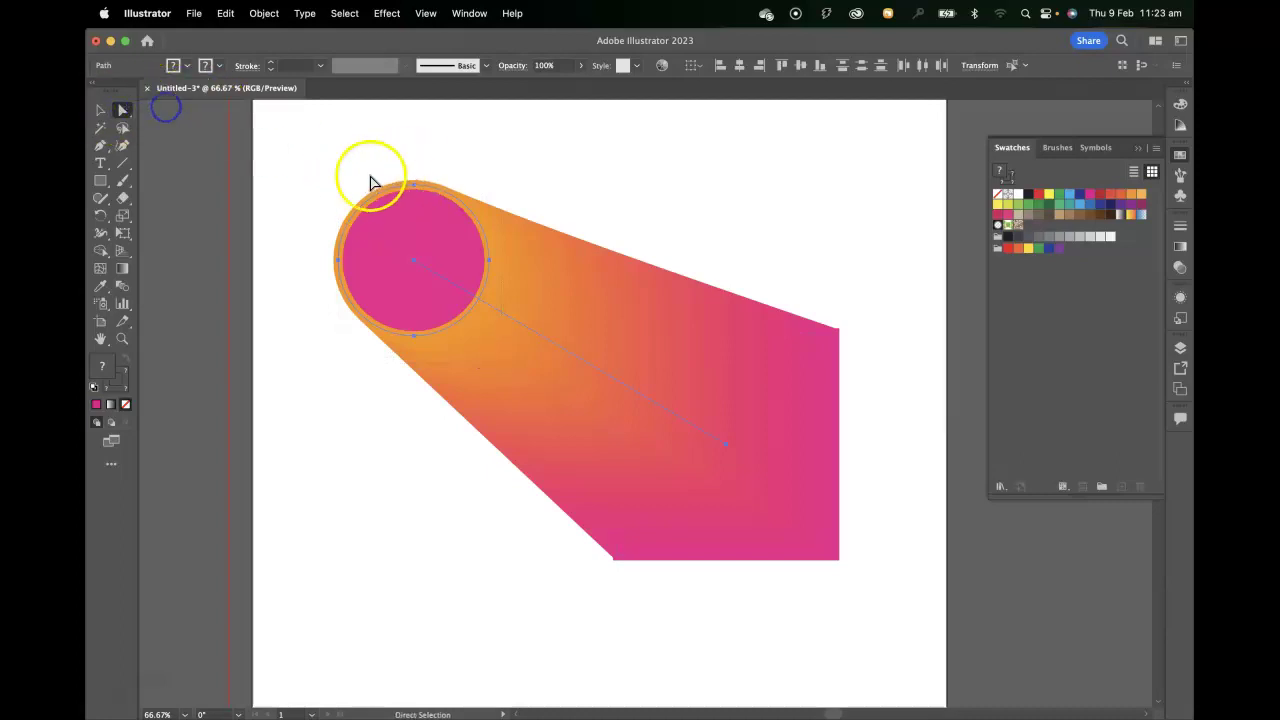
left_click(372, 302)
Resize the circle and try pulling its top anchor, undoing the teardrop distortion
left_click(100, 110)
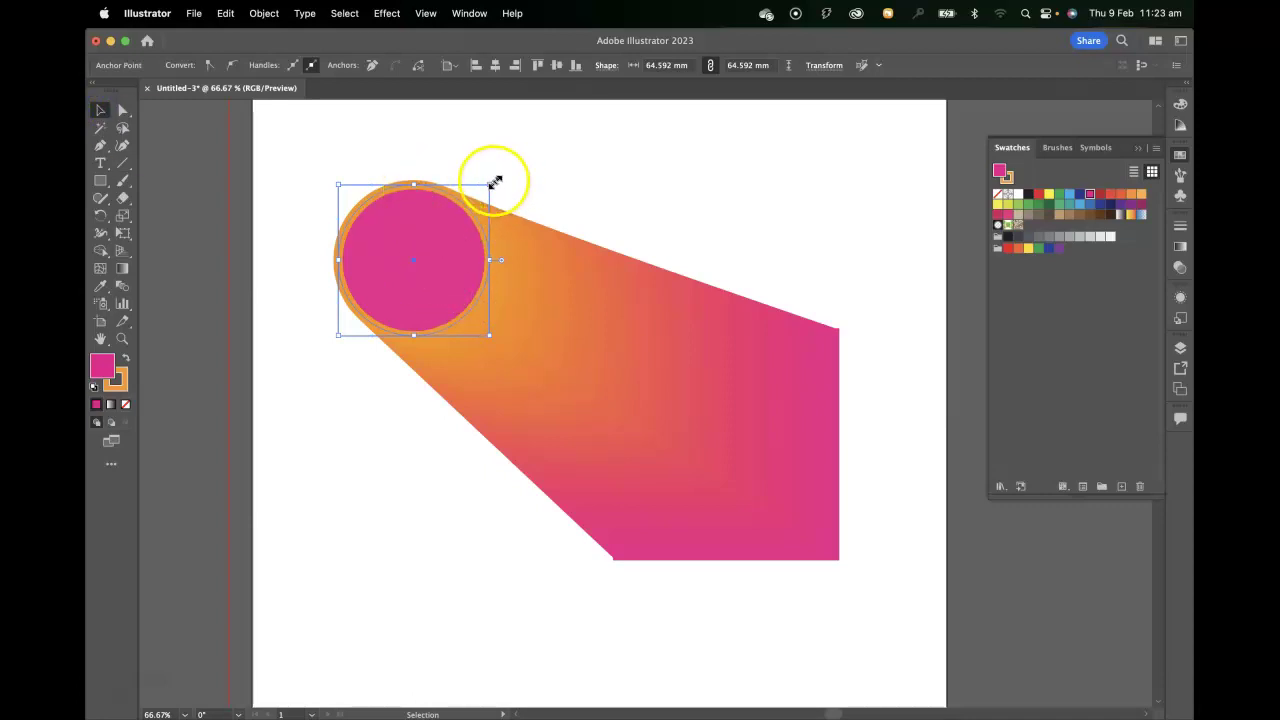
mouse_move(494, 182)
left_mouse_down()
mouse_move(463, 209)
mouse_move(537, 169)
mouse_move(457, 209)
mouse_move(497, 189)
left_mouse_up()
mouse_move(452, 230)
left_mouse_down()
mouse_move(503, 213)
mouse_move(447, 216)
left_mouse_up()
left_click(123, 109)
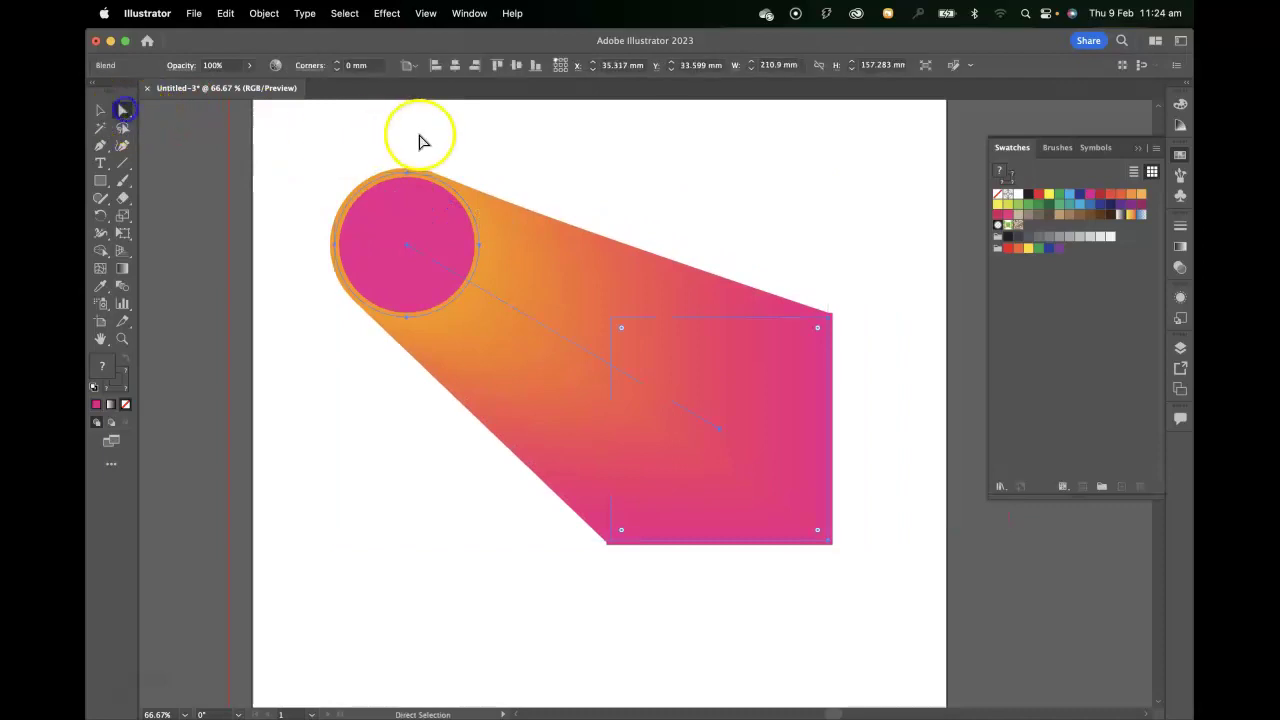
left_click(420, 138)
left_click_drag(409, 171, 517, 160)
key("super+z")
left_click(406, 178)
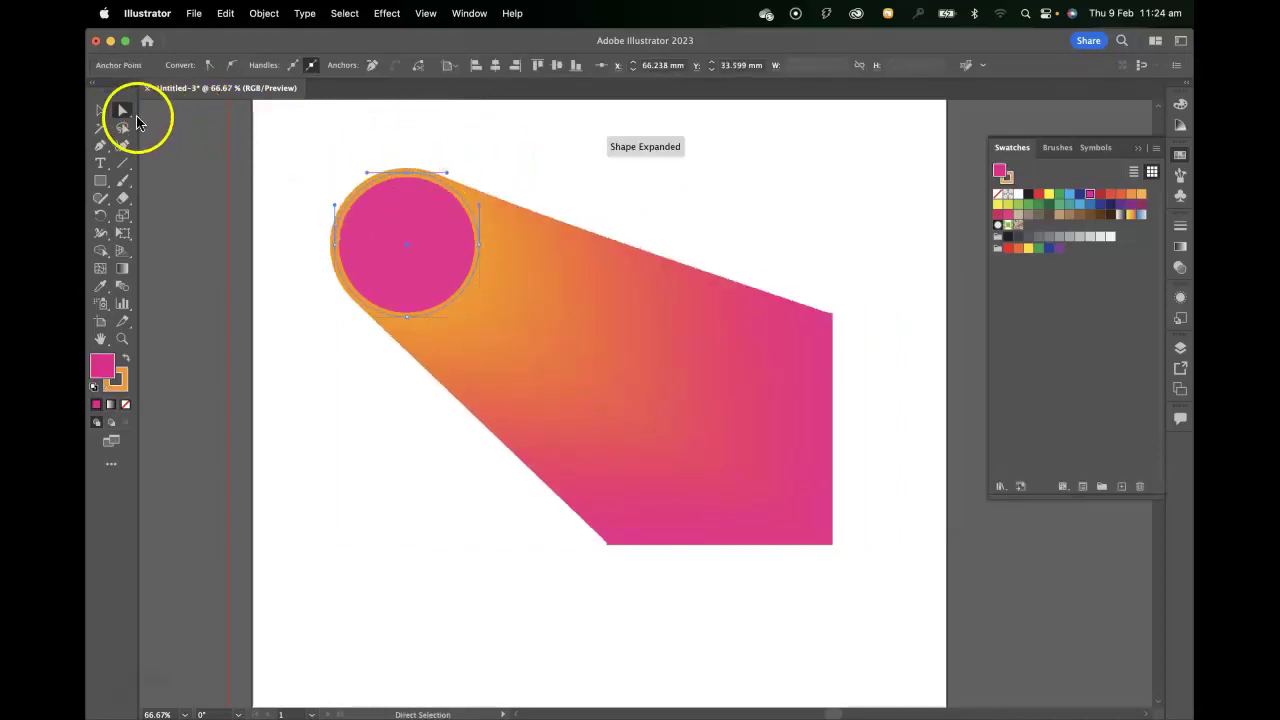
Move the pink circle up-right and the pink square down-right, then select the blend
left_click_drag(136, 118, 171, 126)
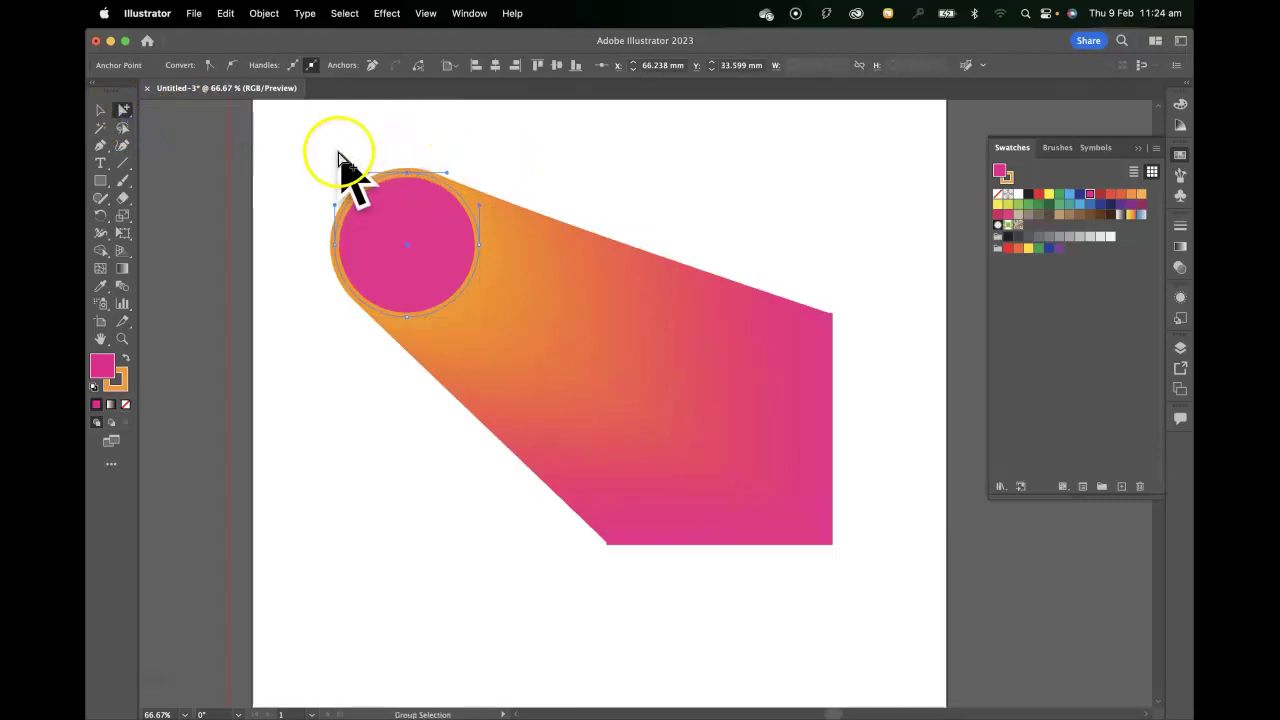
left_click_drag(337, 246, 397, 218)
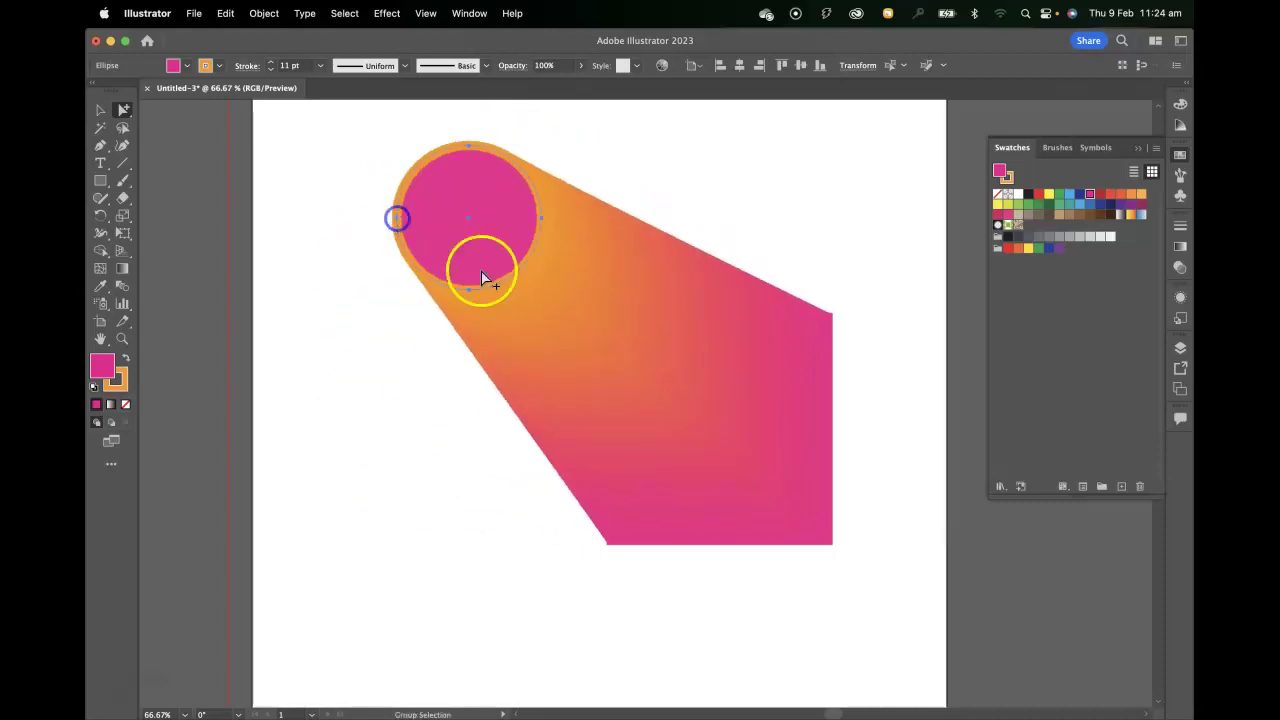
left_click_drag(826, 354, 874, 424)
left_click(104, 109)
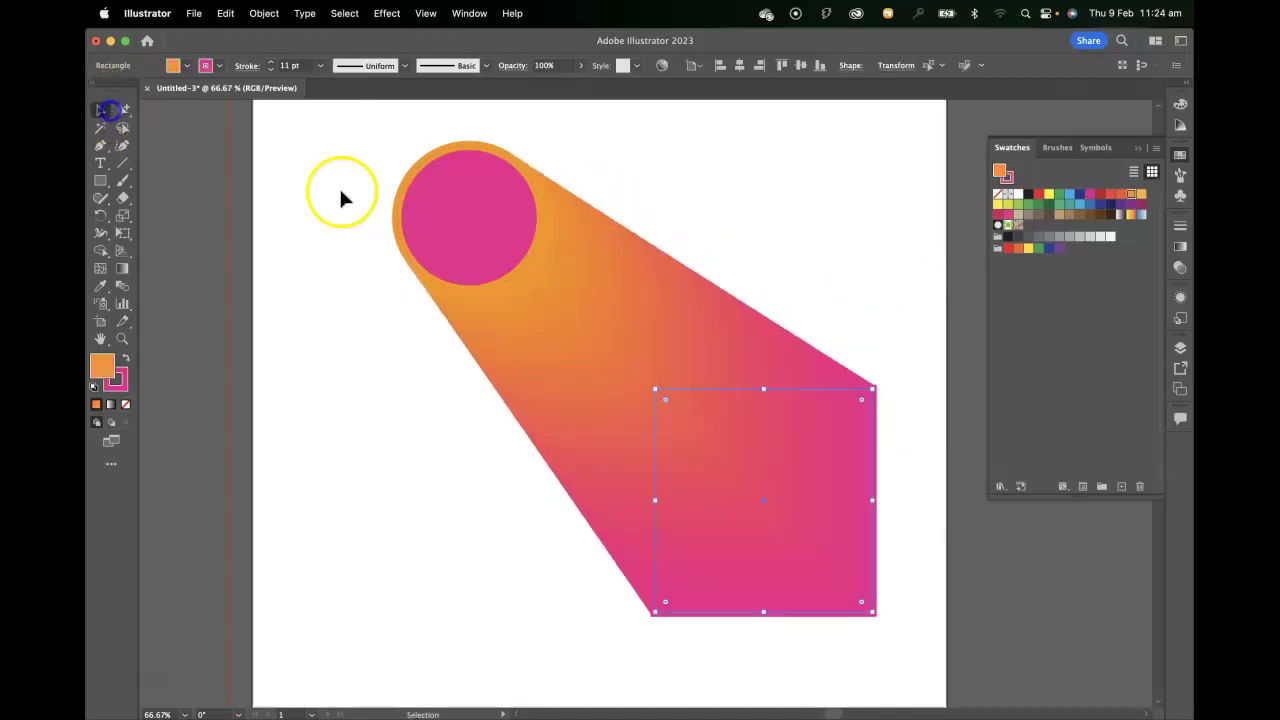
left_click(451, 223)
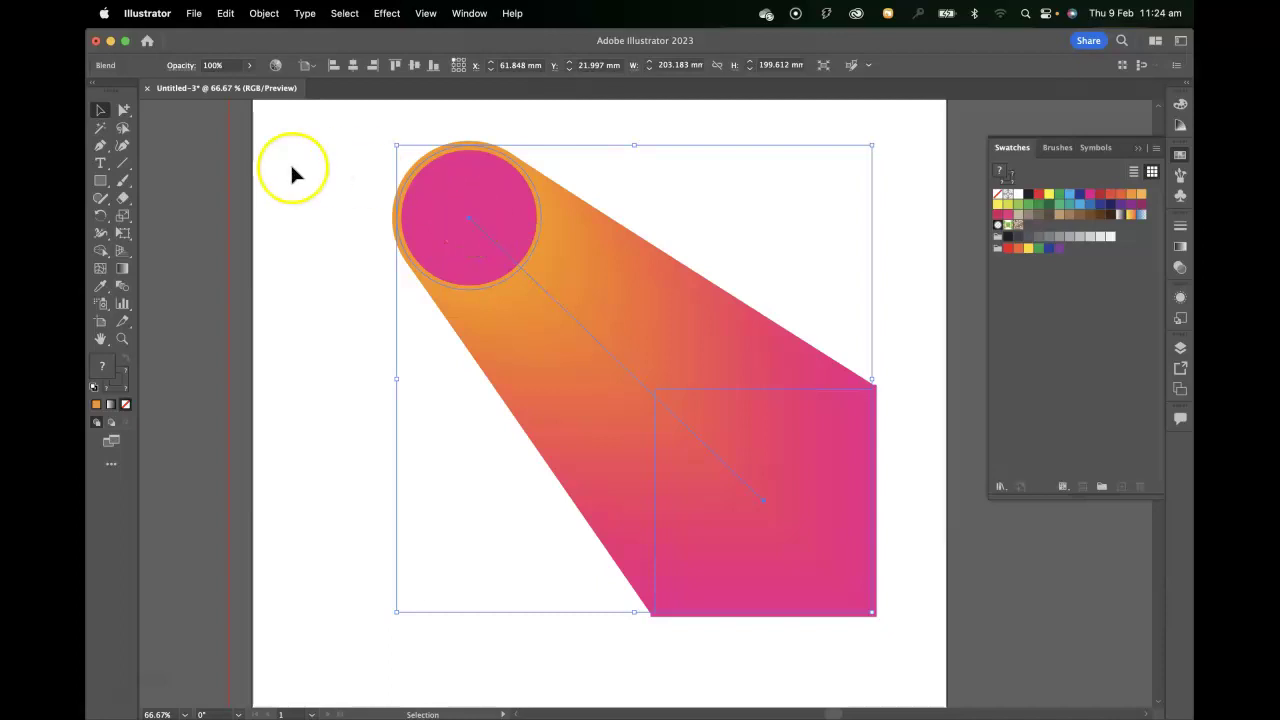
Pull curve handles from the spine's circle anchor so the blend arcs down into the square
left_click_drag(123, 110, 172, 115)
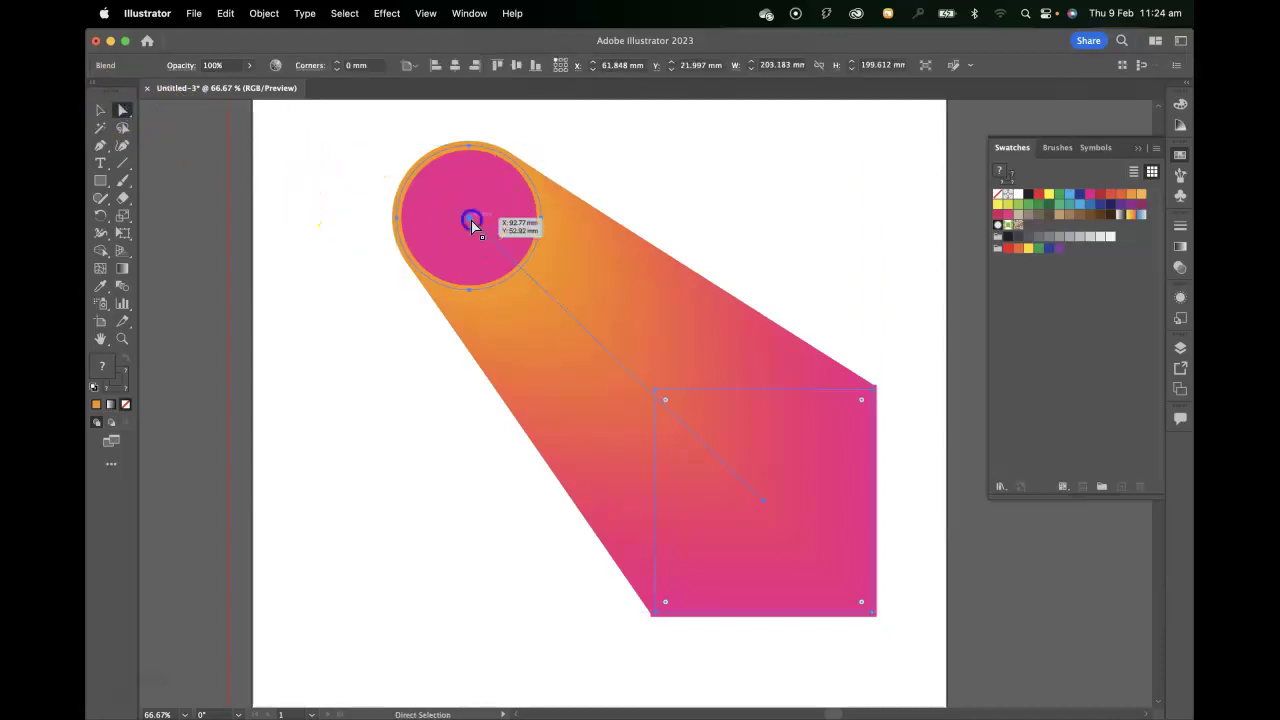
left_click(471, 217)
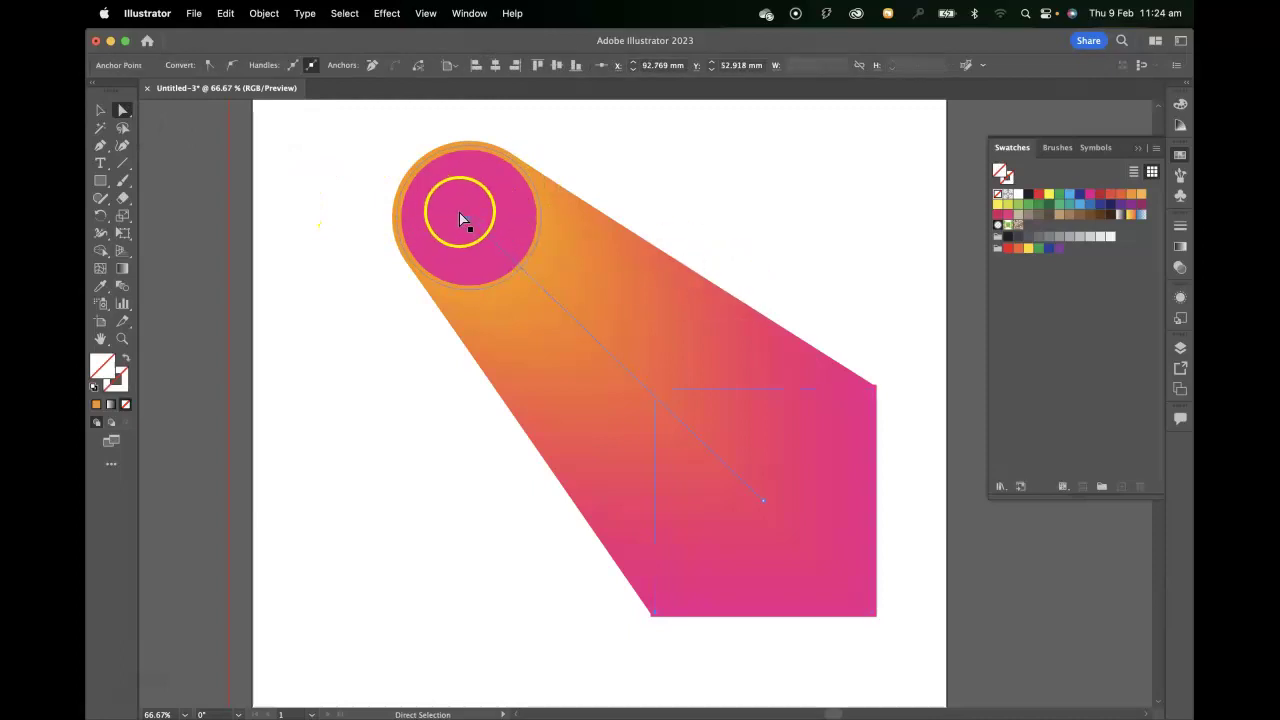
left_click_drag(474, 221, 388, 213)
left_click(167, 147)
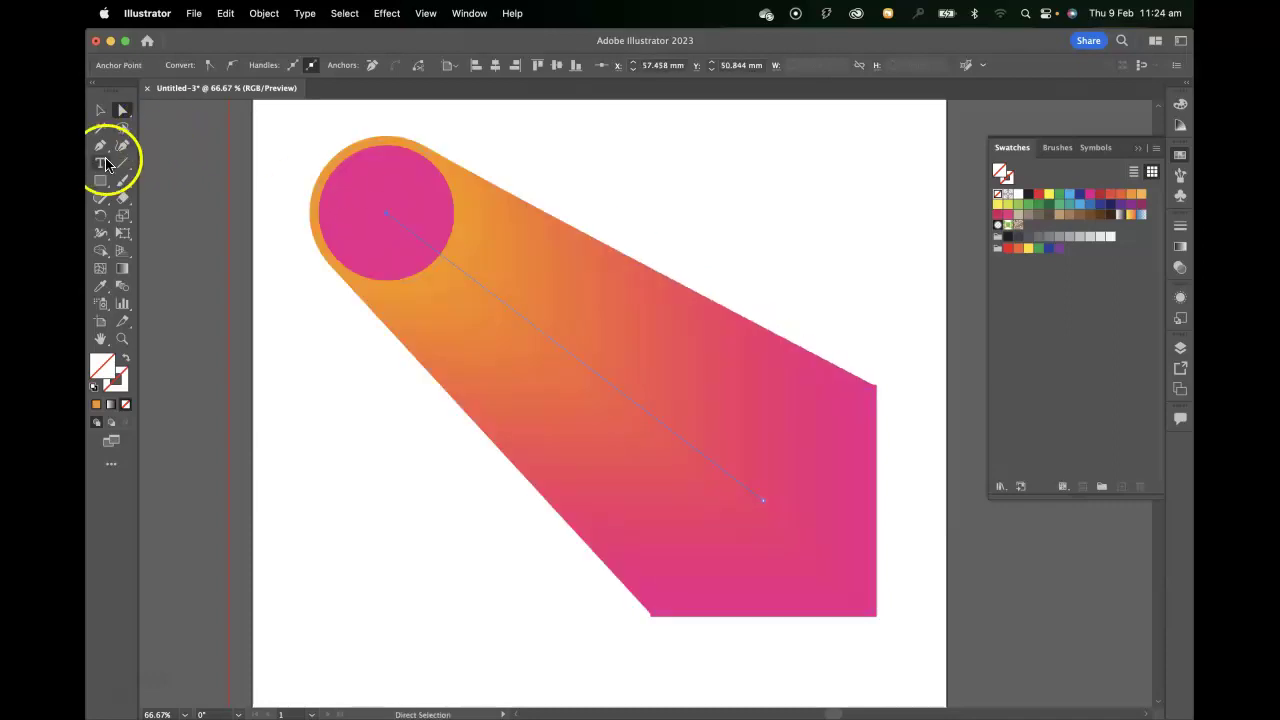
left_click(101, 147)
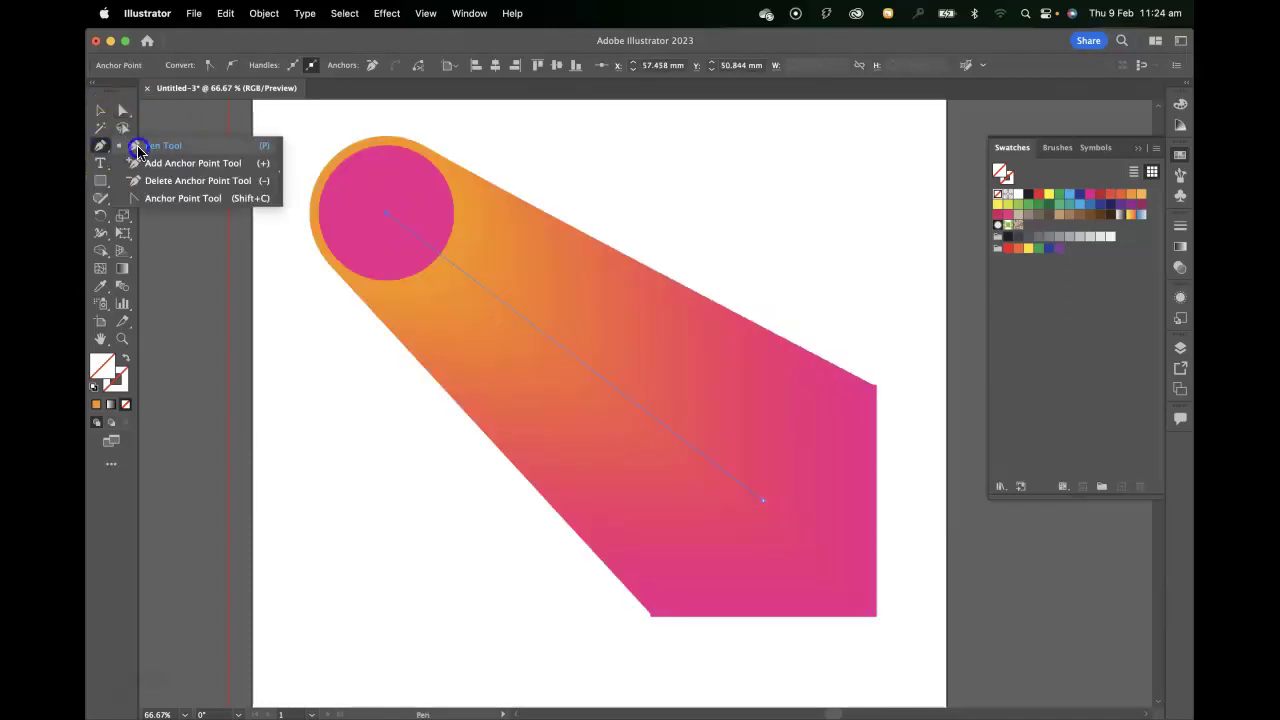
left_click(178, 198)
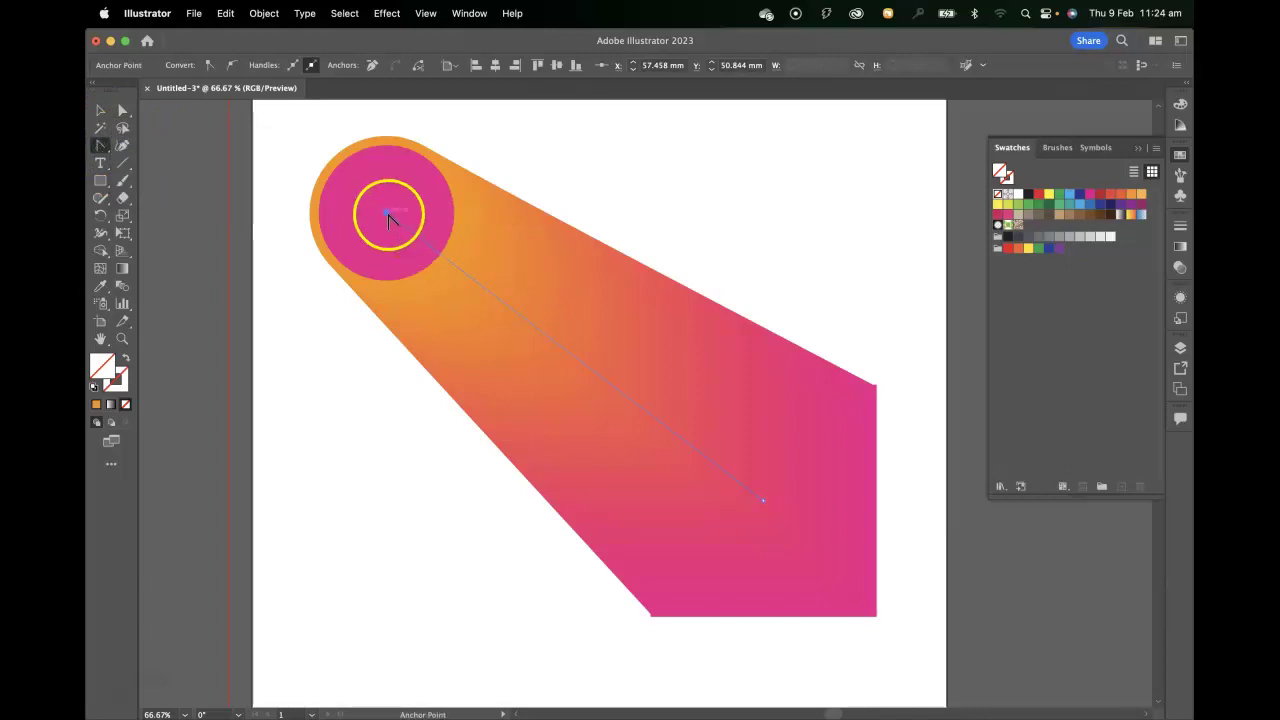
left_click_drag(388, 211, 754, 159)
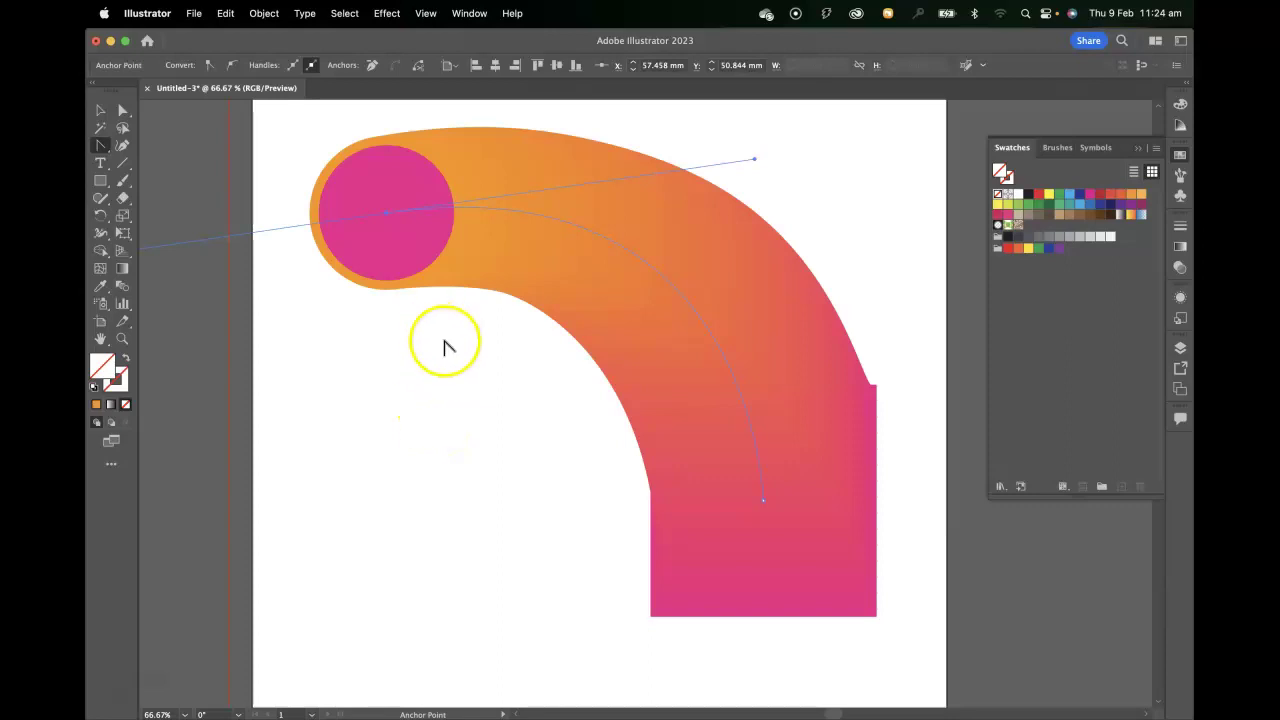
left_click_drag(755, 160, 335, 524)
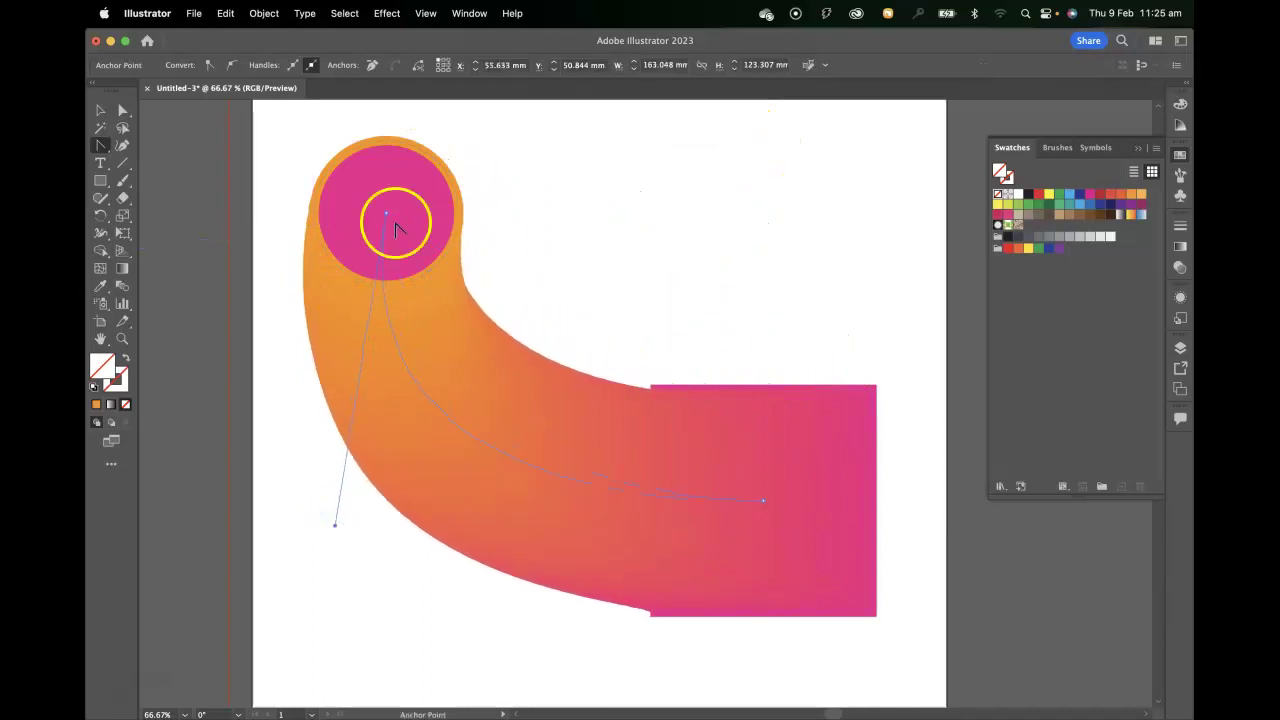
left_click(100, 111)
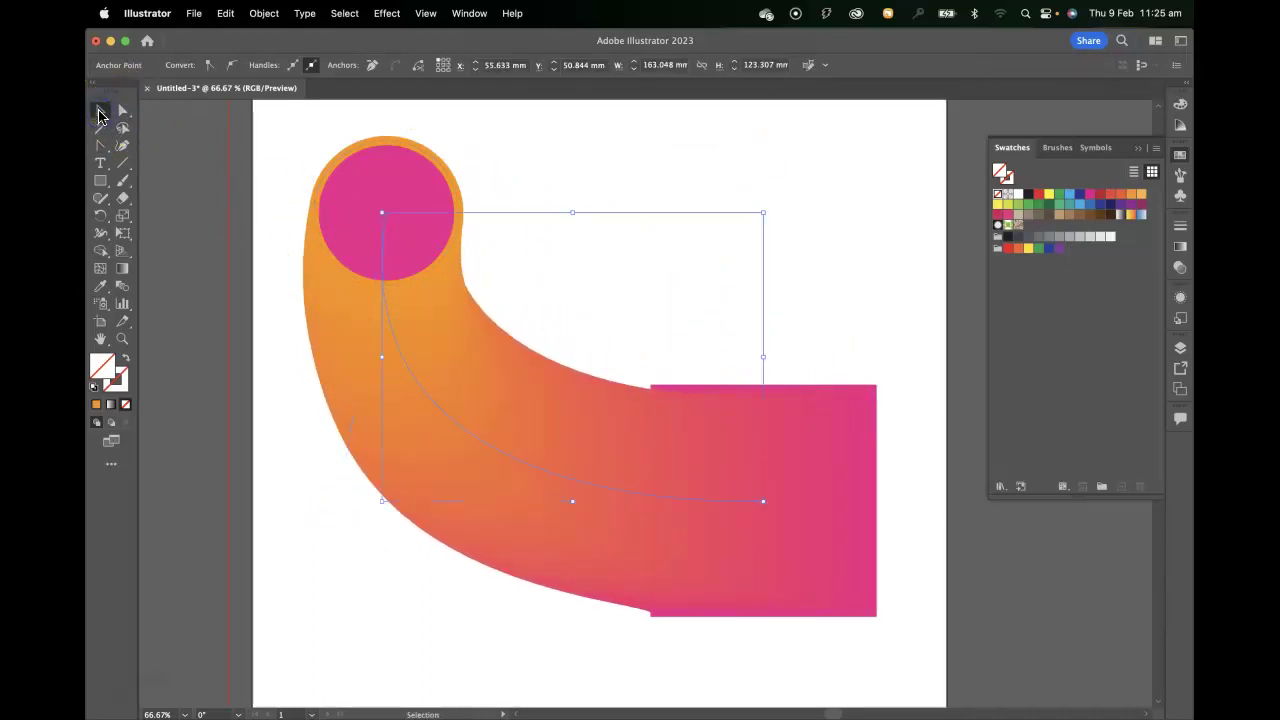